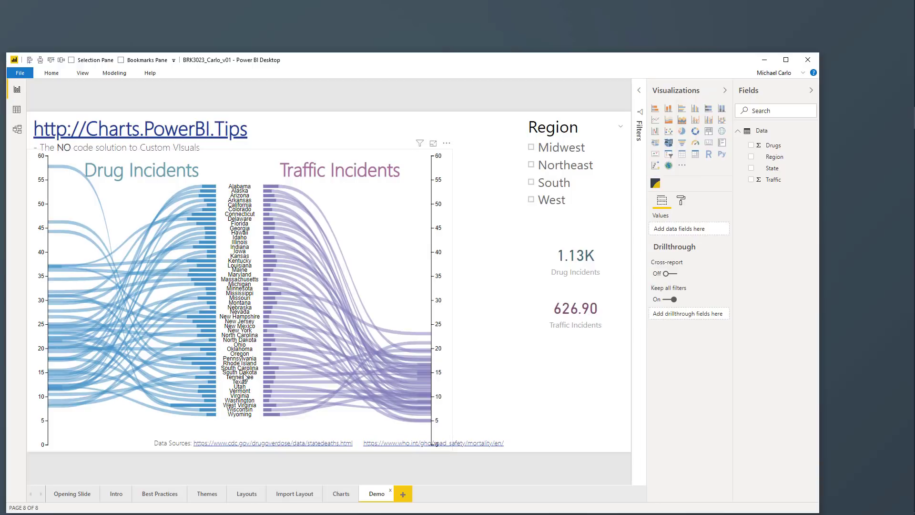
Filter the demo report by the West, South and Northeast regions in turn to compare their incidents.
click(554, 207)
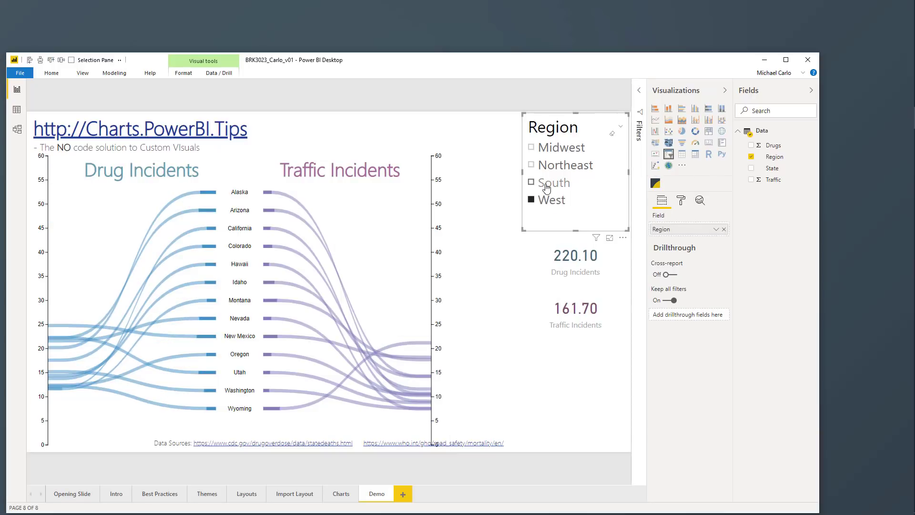
click(547, 185)
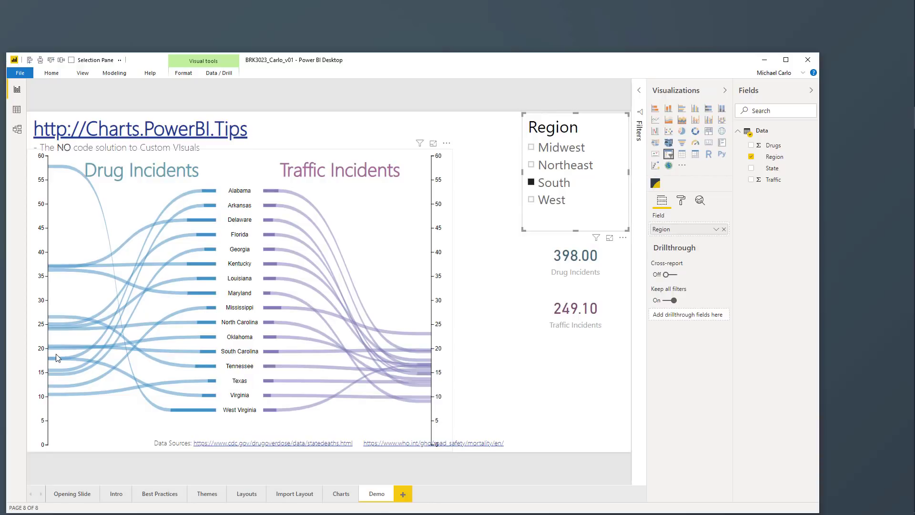
click(556, 168)
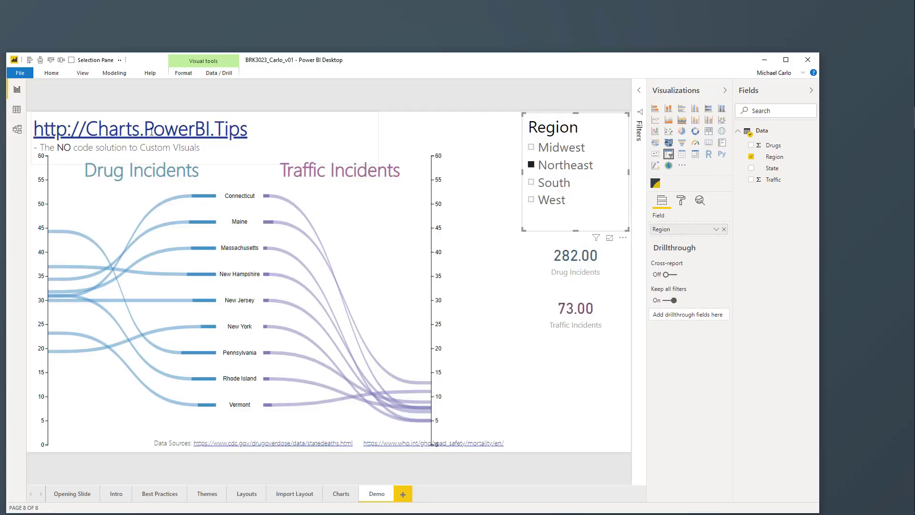
Switch to the browser, open the Charts Gallery in a new tab and browse its Featured custom visuals.
click(763, 61)
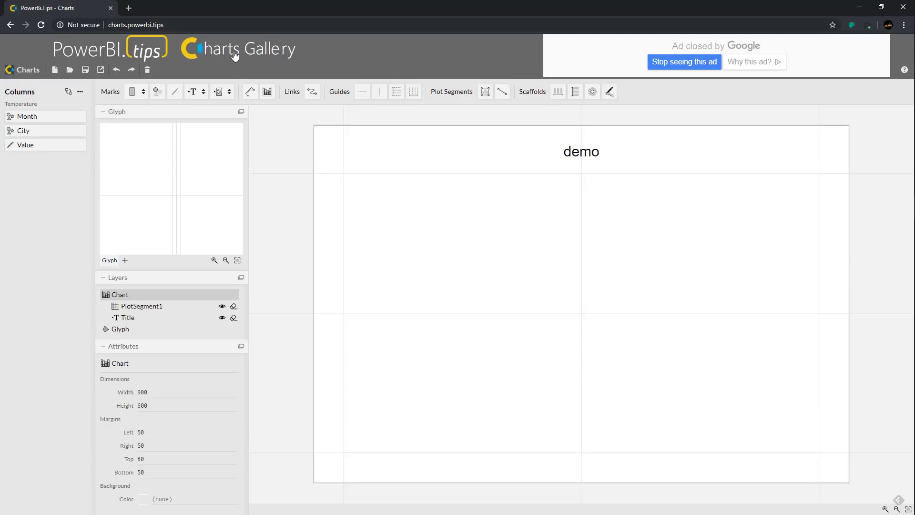
middle_click(207, 52)
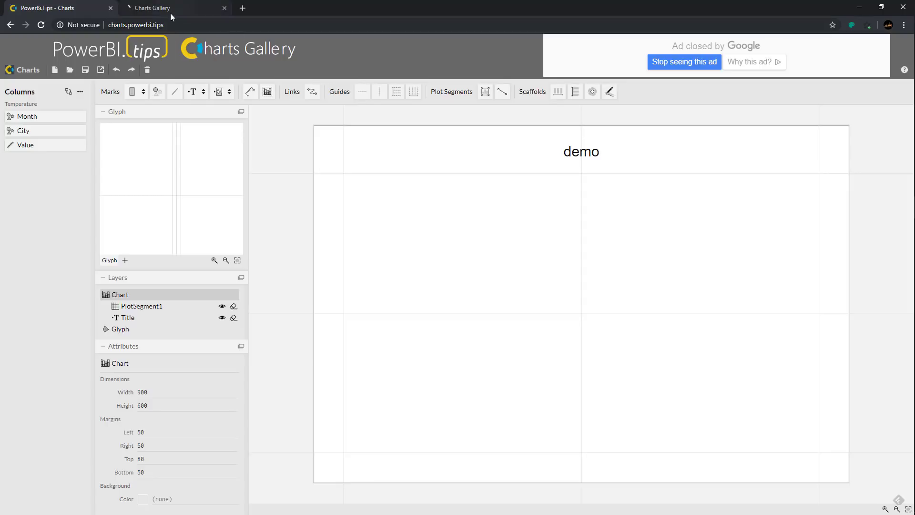
click(170, 13)
click(647, 50)
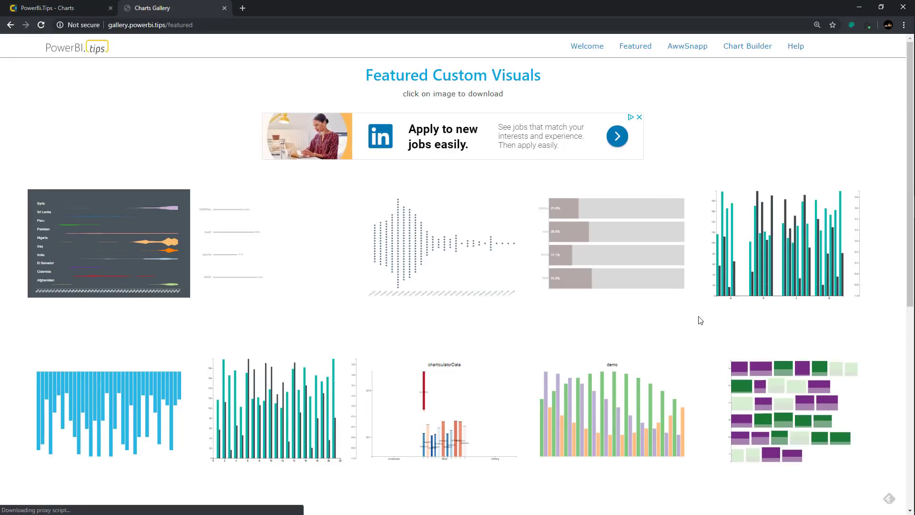
scroll(701, 323, down, 5)
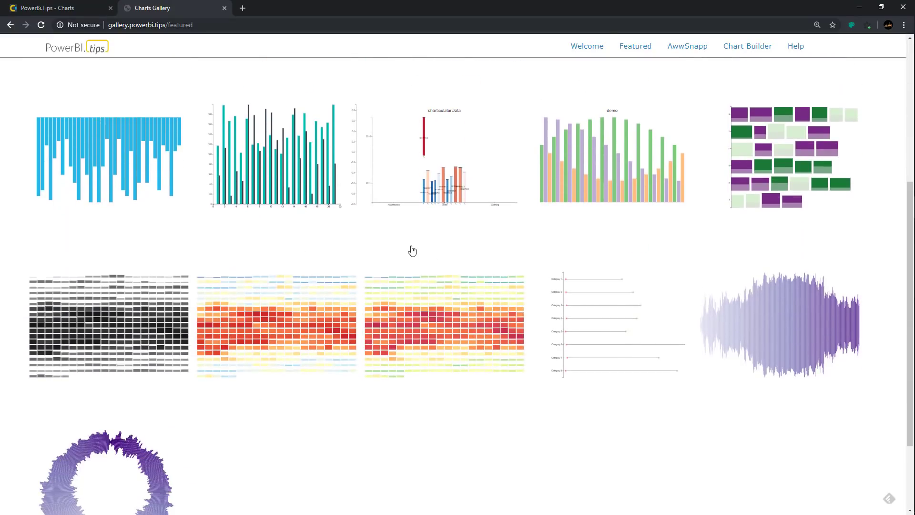
scroll(577, 242, up, 3)
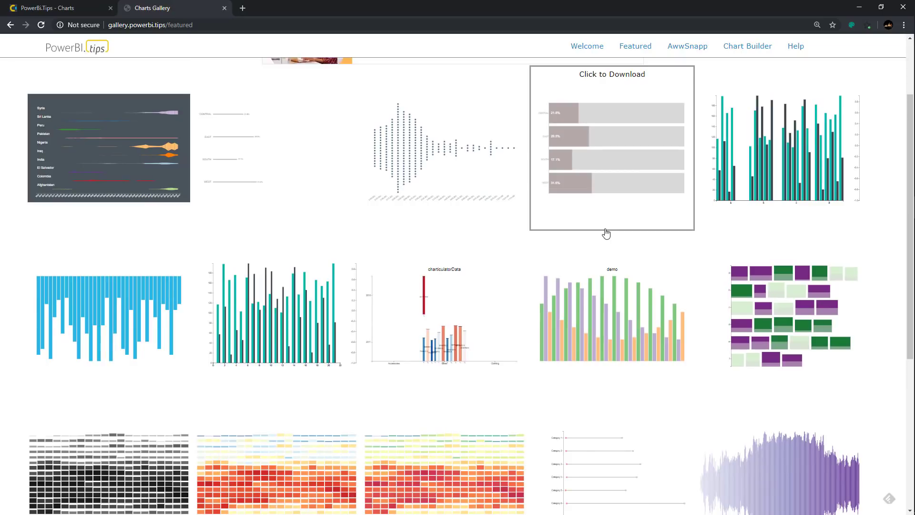
Examine the downloadable custom visuals in the gallery's AwwSnapp collection.
click(688, 47)
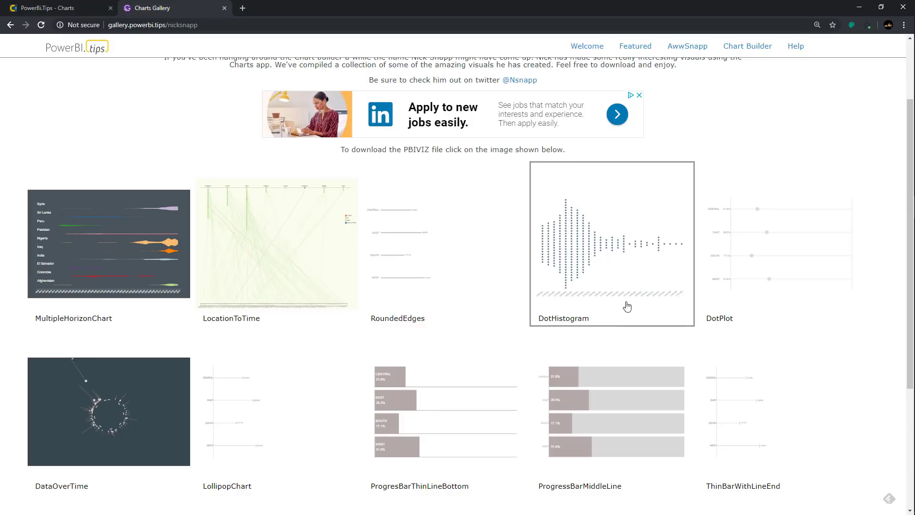
scroll(620, 315, down, 1)
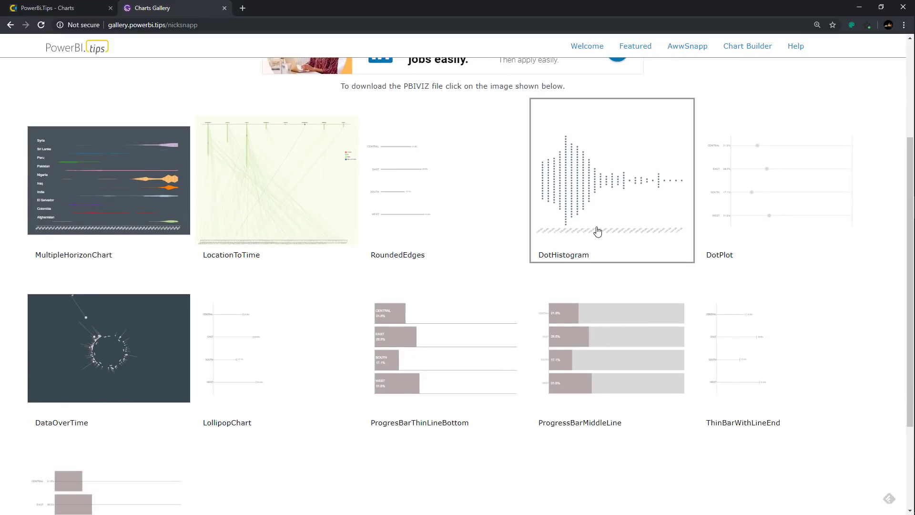
scroll(596, 232, up, 2)
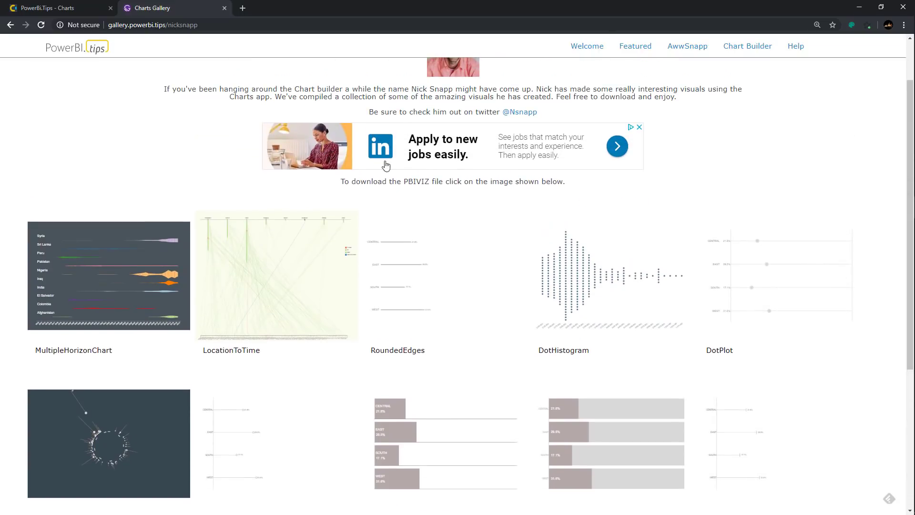
Return to the PowerBI.Tips Charts builder and replace the sample dataset with Data, containing Region, State, Drugs and Traffic columns.
click(76, 13)
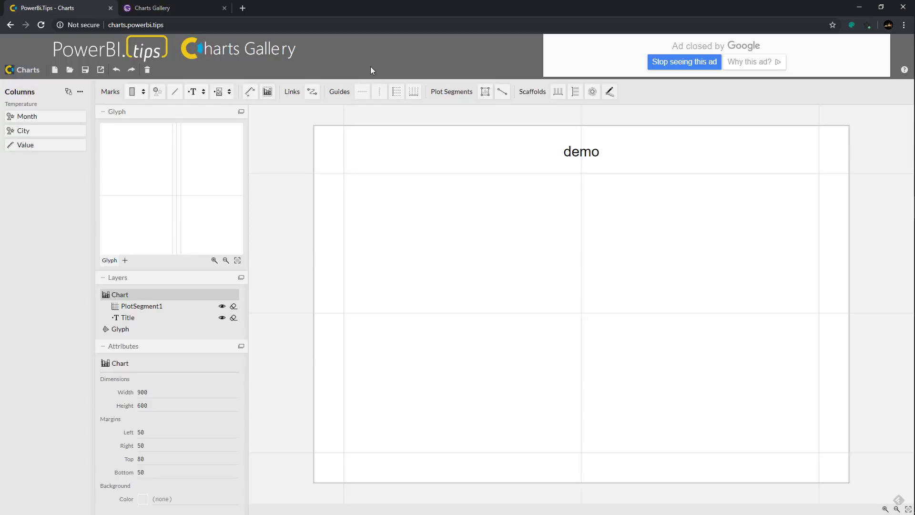
click(69, 92)
click(104, 67)
click(376, 327)
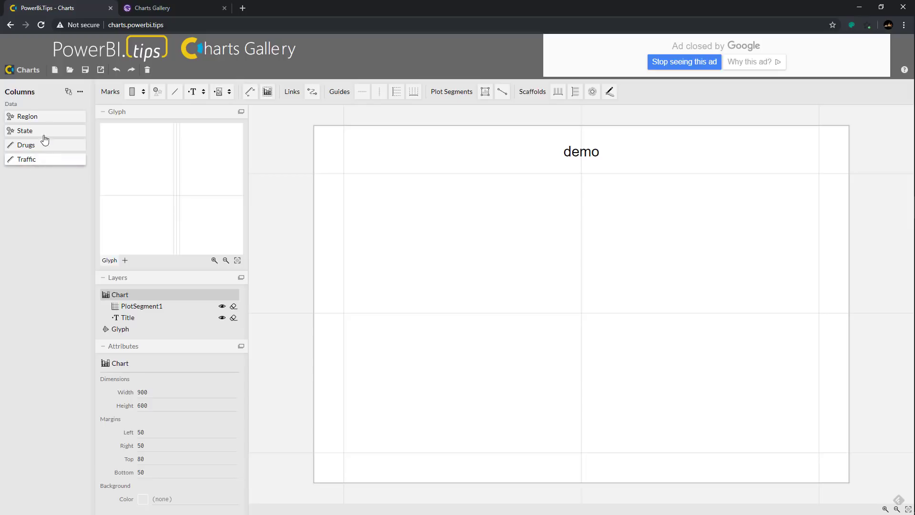
Review the rows of the imported Data table and close the preview.
click(80, 94)
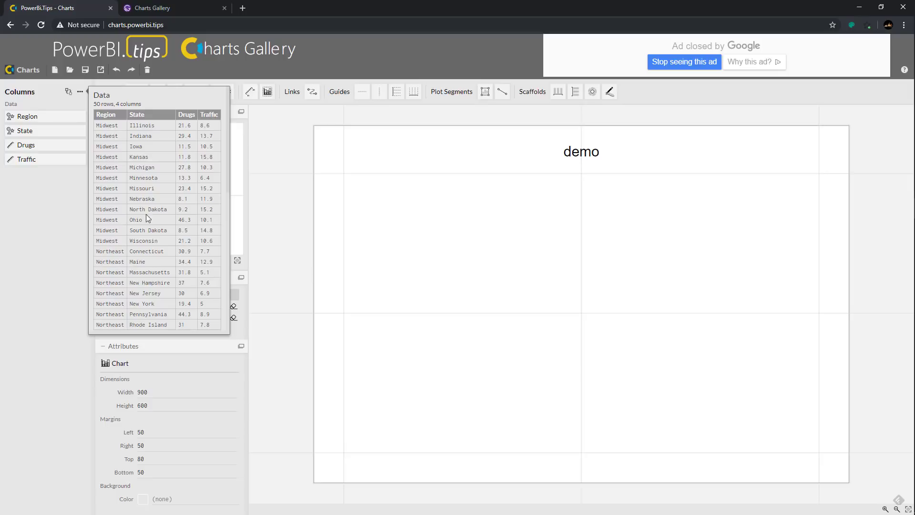
scroll(147, 224, down, 6)
scroll(143, 207, up, 6)
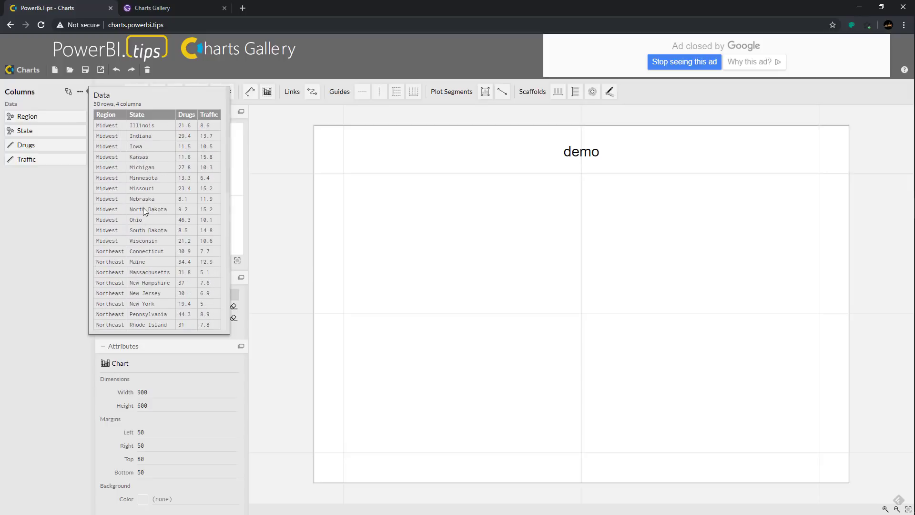
click(45, 220)
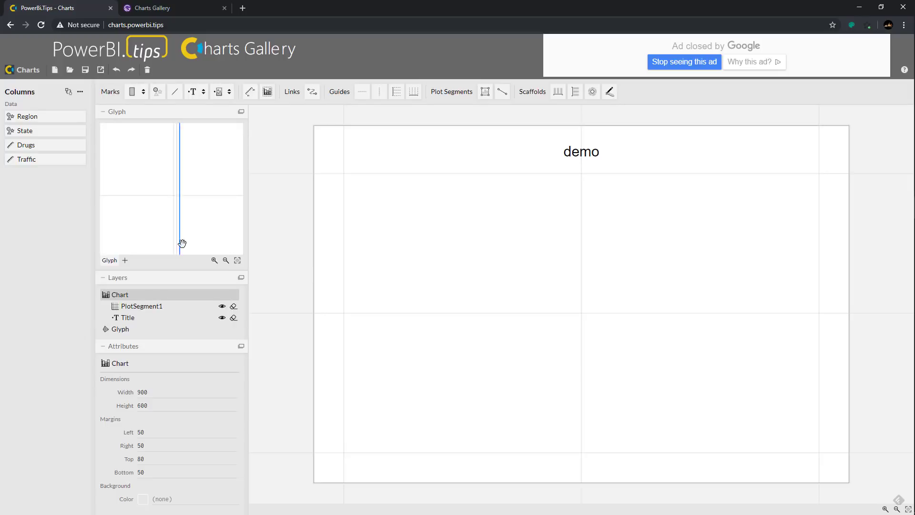
Delete the demo title and PlotSegment1 from the chart.
click(574, 158)
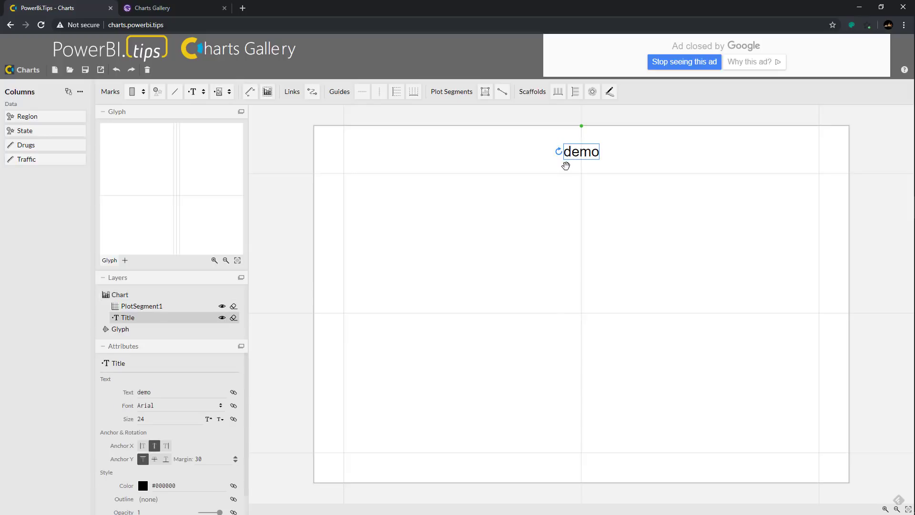
key(Delete)
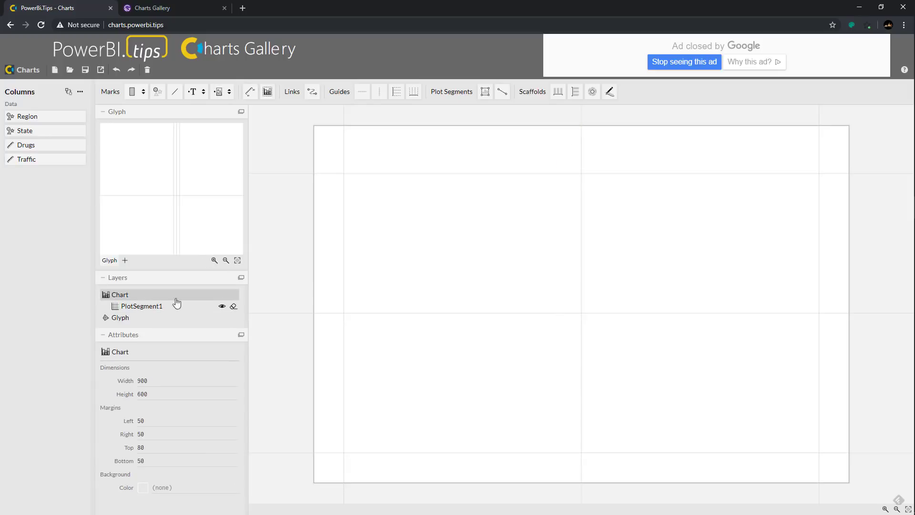
click(146, 308)
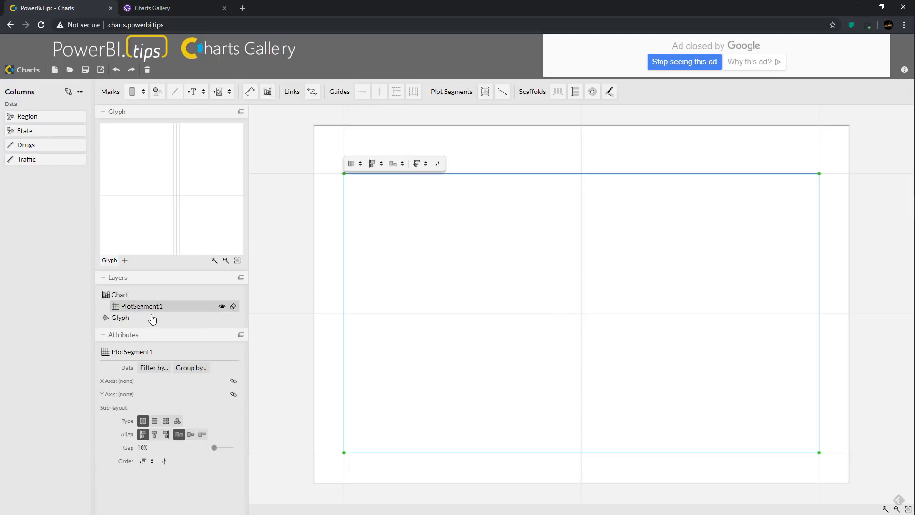
click(234, 306)
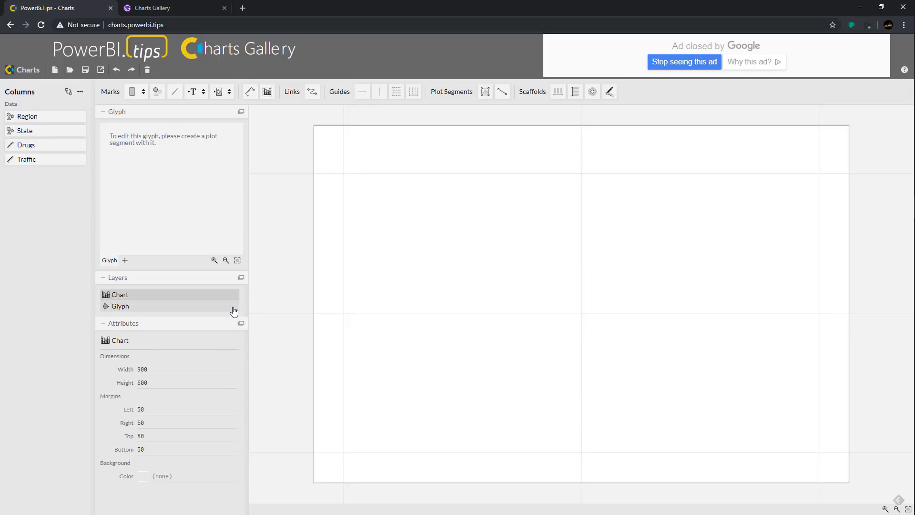
Reduce the chart's top and bottom margins to about 28 each by moving the horizontal guides outward.
drag(282, 174, 281, 142)
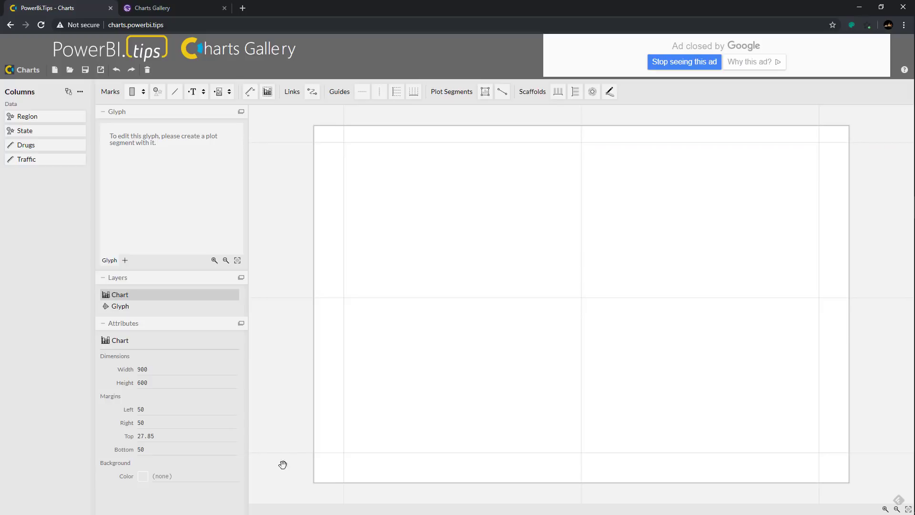
drag(294, 452, 297, 465)
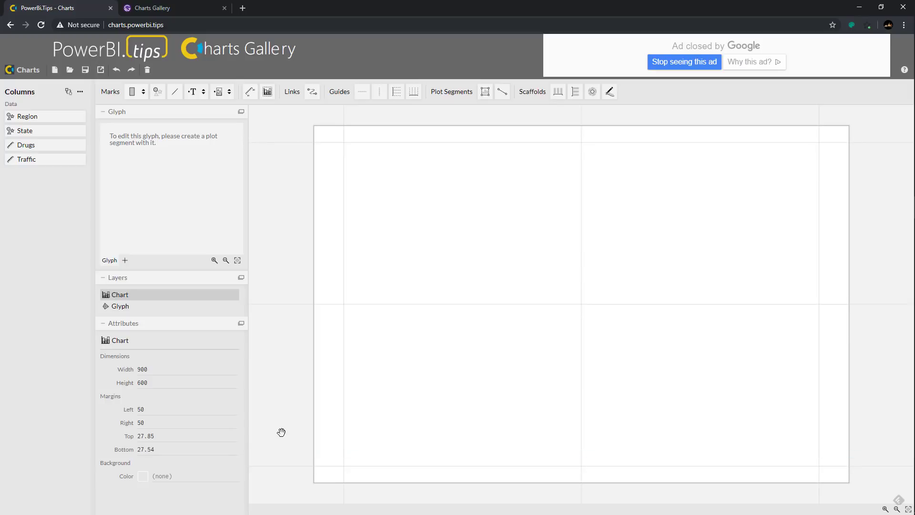
Draw two full-width rectangles between the side margins, one along the top margin guide and one along the bottom guide.
click(132, 91)
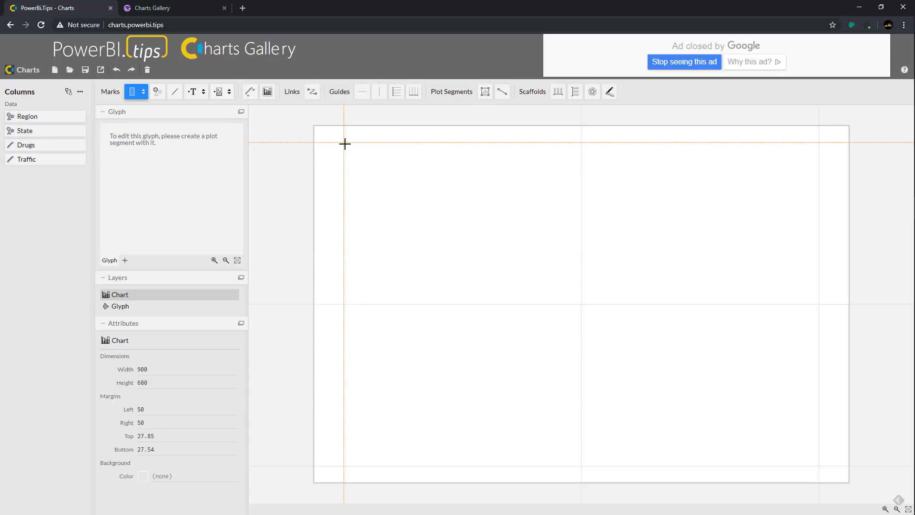
drag(345, 144, 819, 189)
click(132, 93)
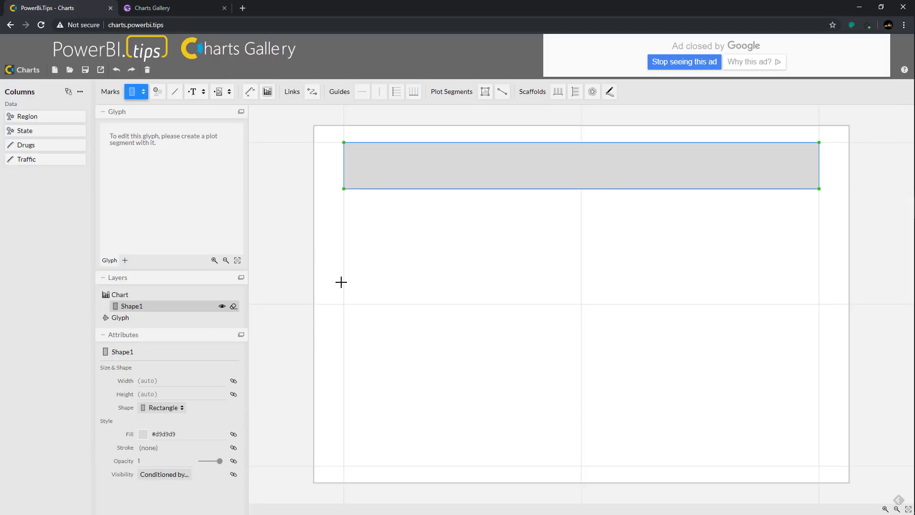
drag(344, 465, 764, 412)
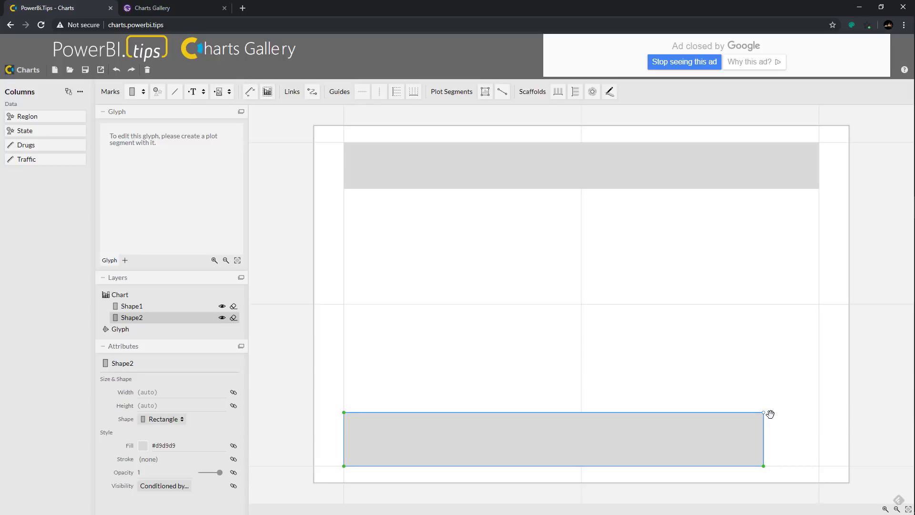
drag(764, 413, 819, 412)
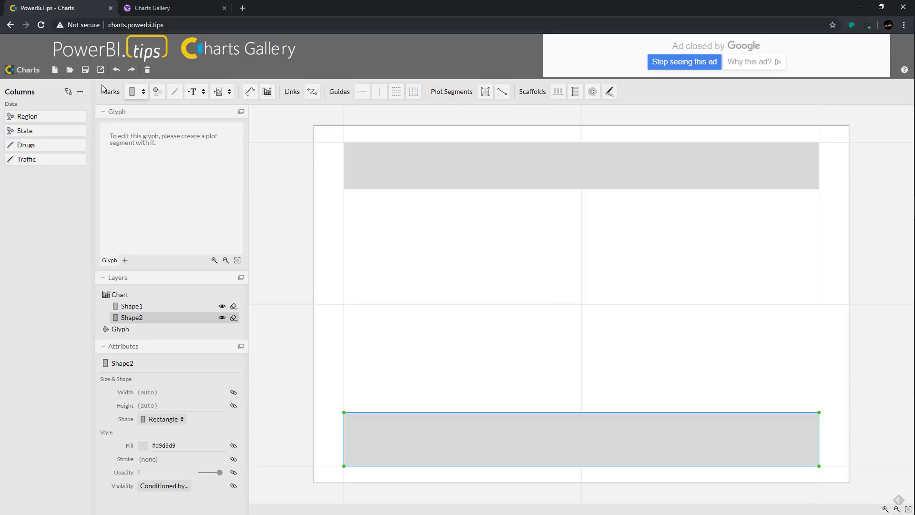
Draw two vertical rectangles from the top to the bottom margin guide, one on each side of the chart's centre line.
click(133, 91)
drag(582, 144, 539, 466)
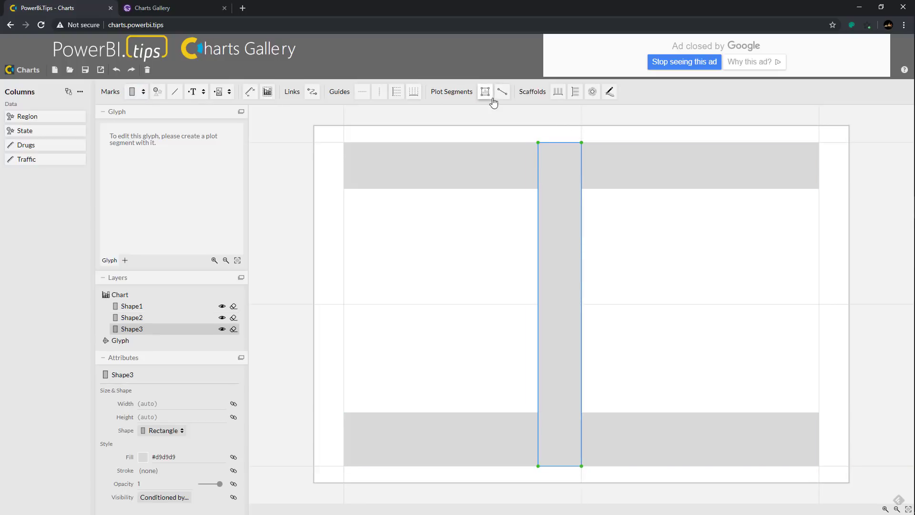
click(133, 92)
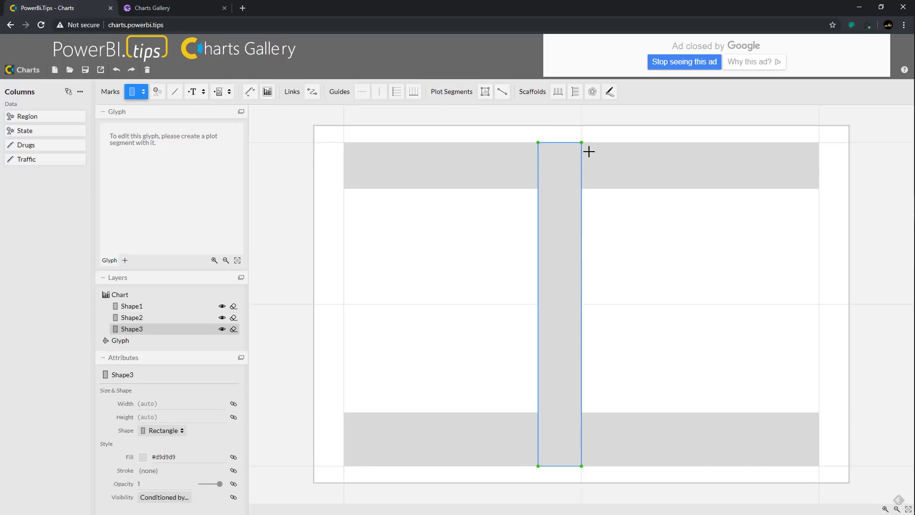
drag(582, 142, 630, 465)
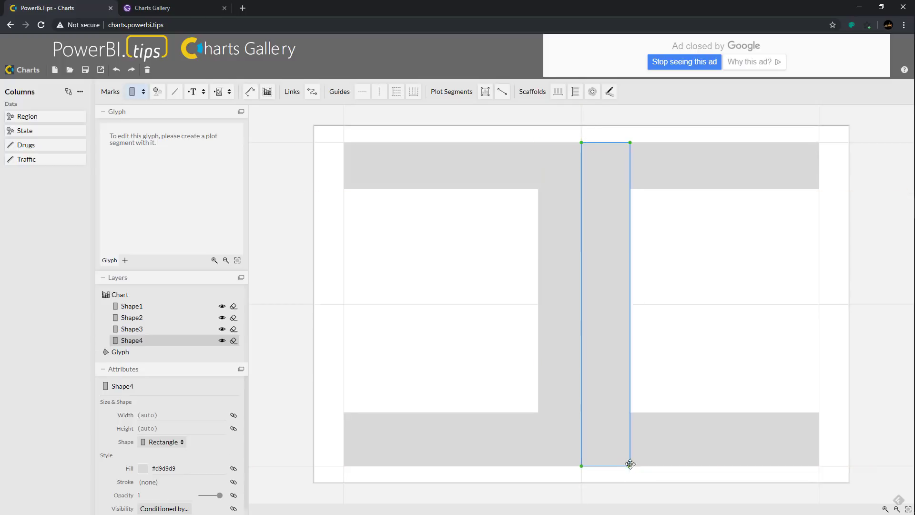
Set the height of the top and bottom horizontal rectangles to 60.
click(439, 174)
click(171, 428)
text(60)
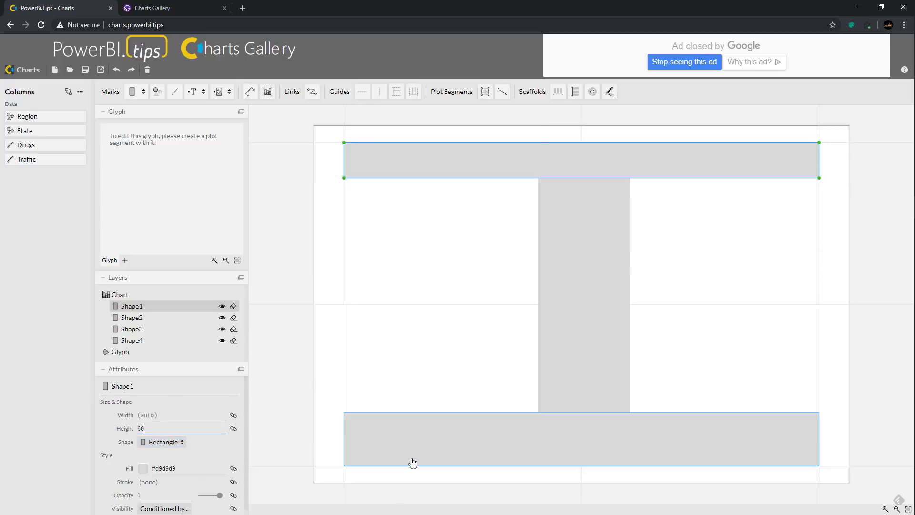
click(413, 462)
click(164, 428)
text(6)
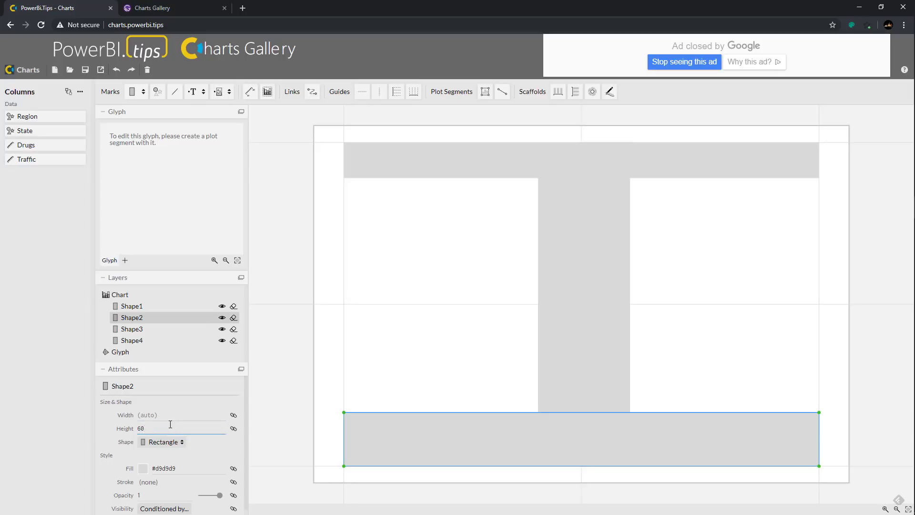
Set the width of both vertical centre rectangles to 50 and return the selection to the chart.
click(574, 320)
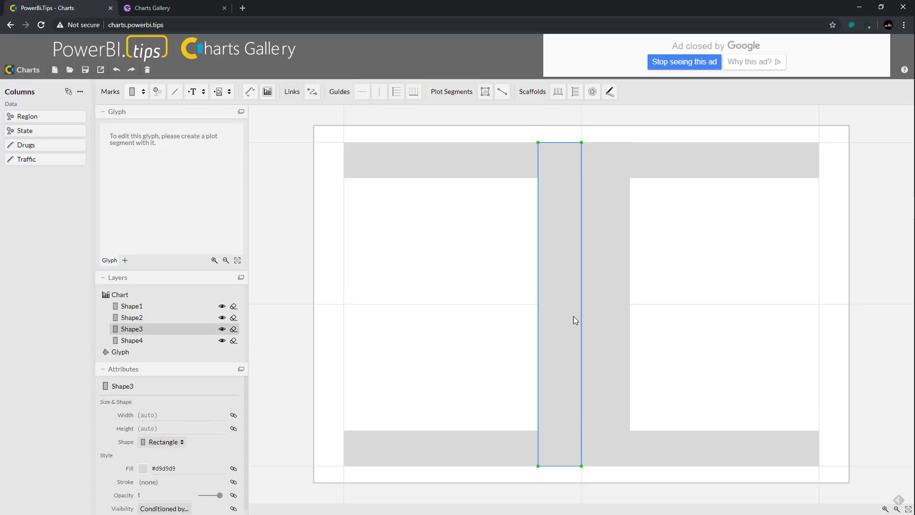
click(186, 416)
text(50)
key(Return)
click(609, 231)
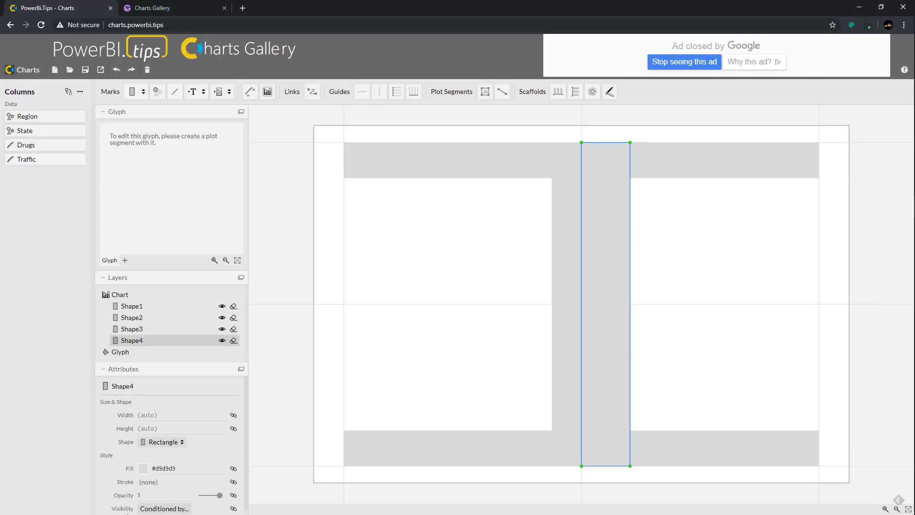
click(178, 419)
key(Return)
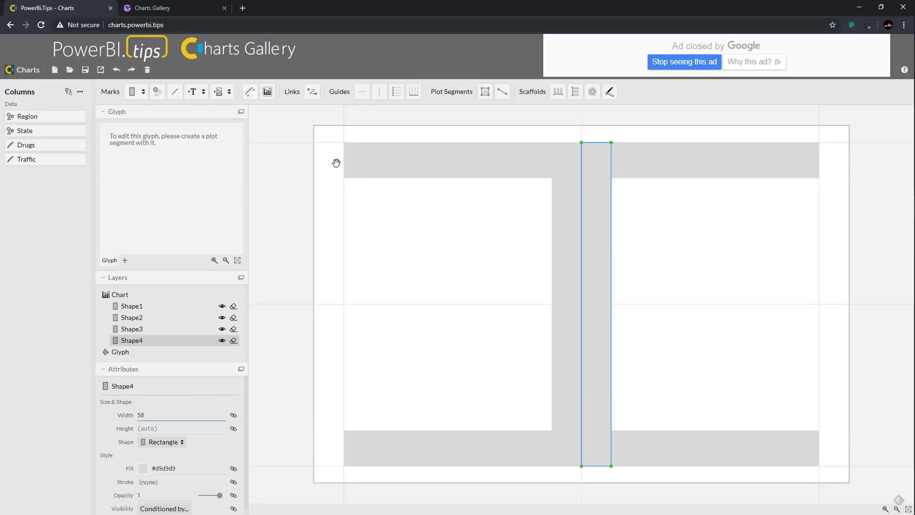
click(320, 132)
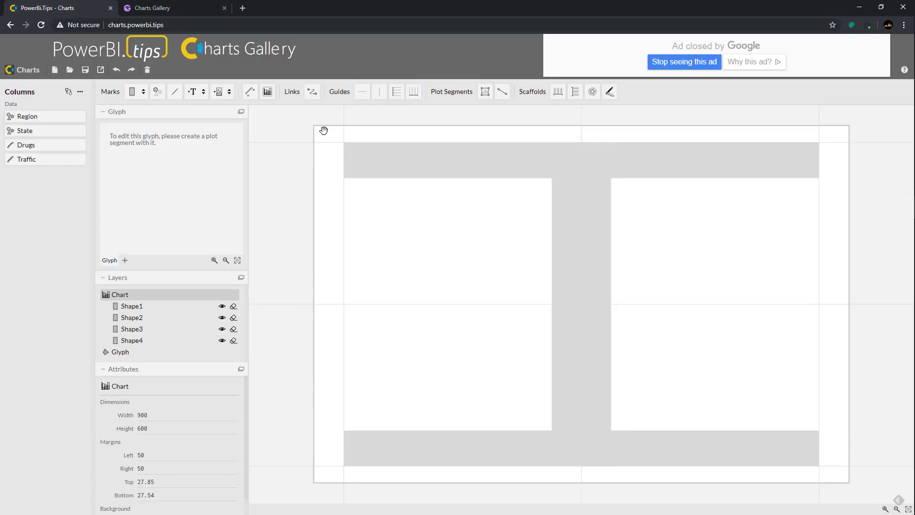
Resize the chart to about 748 by 695 and move its margins to about 18 at the top and 14 at the bottom.
drag(315, 127, 352, 104)
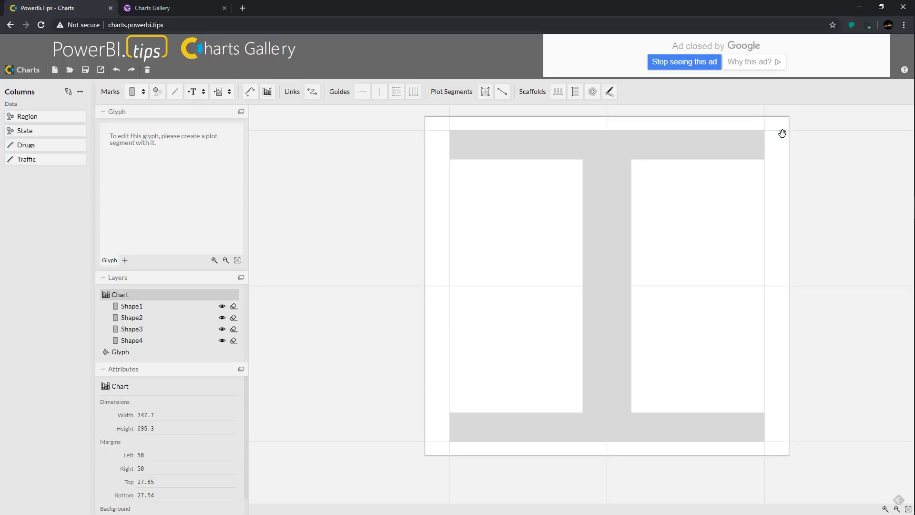
drag(782, 132, 782, 125)
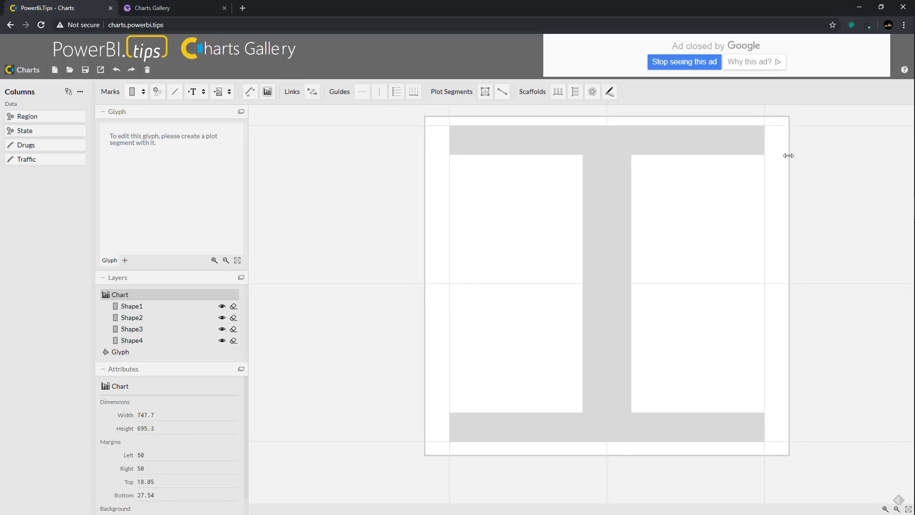
drag(774, 441, 778, 450)
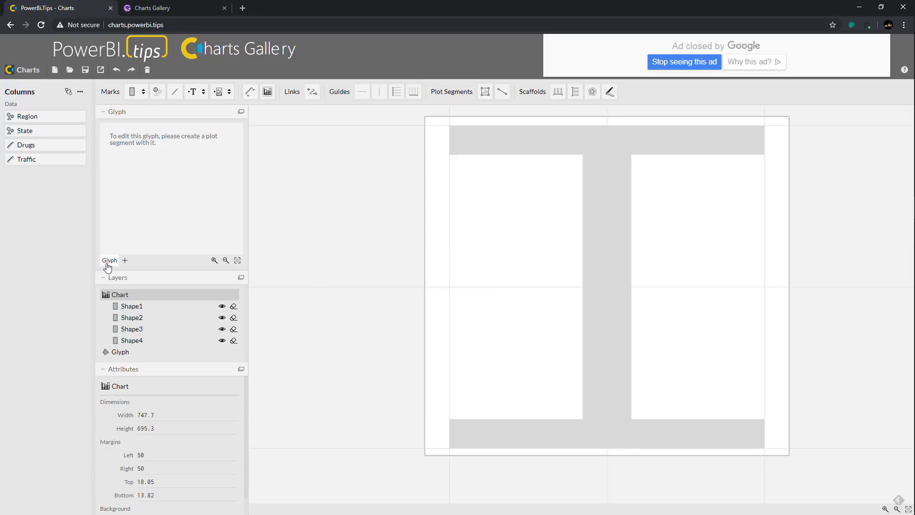
Draw a vertical line plot segment along the left margin from bottom to top guide and bind its axis to Drugs.
click(503, 93)
drag(451, 448, 450, 126)
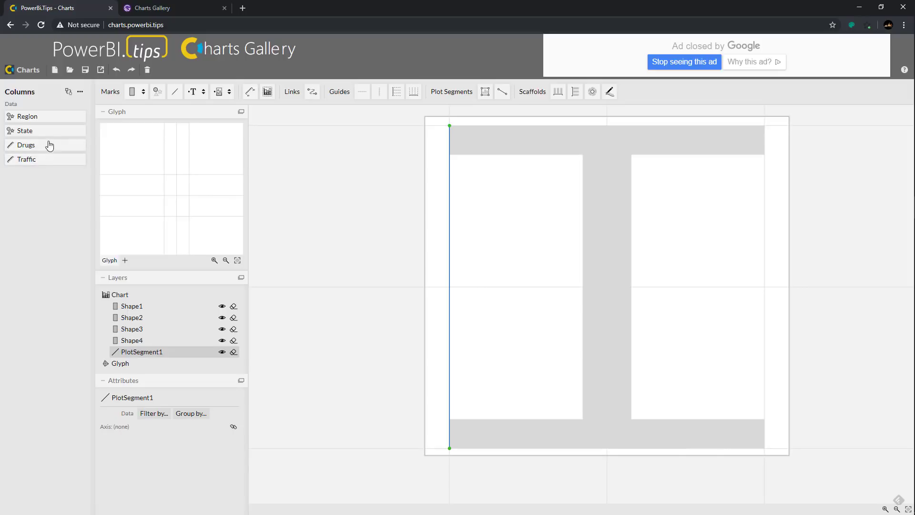
drag(34, 148, 445, 288)
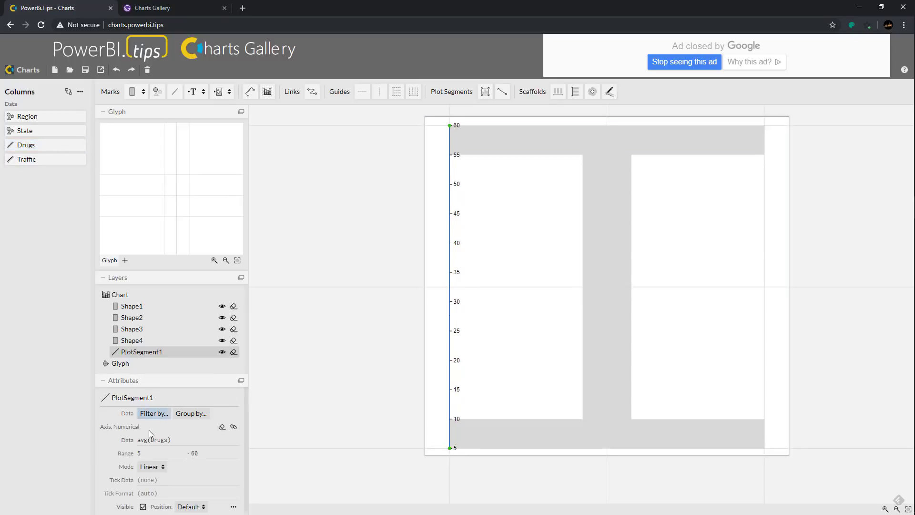
Start the Drugs axis range at 0 and set the axis label position to Opposite.
text(0)
key(Tab)
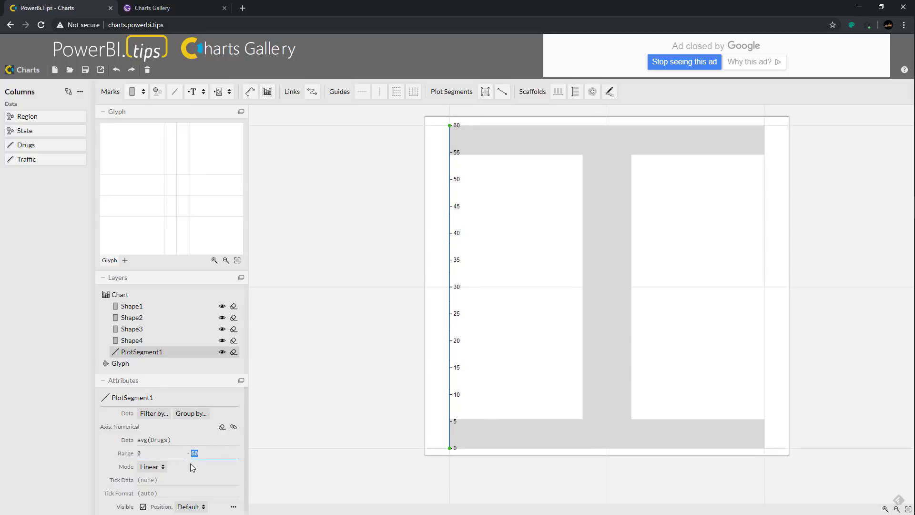
scroll(190, 477, down, 1)
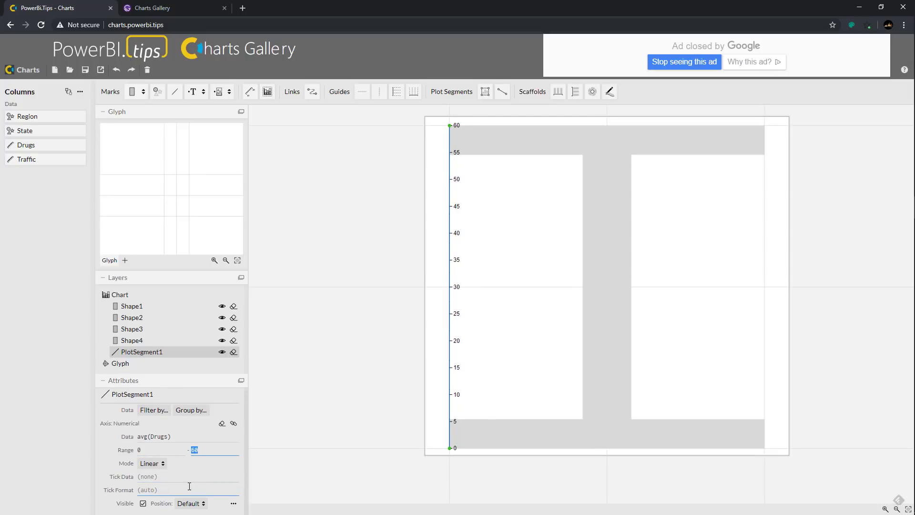
click(191, 503)
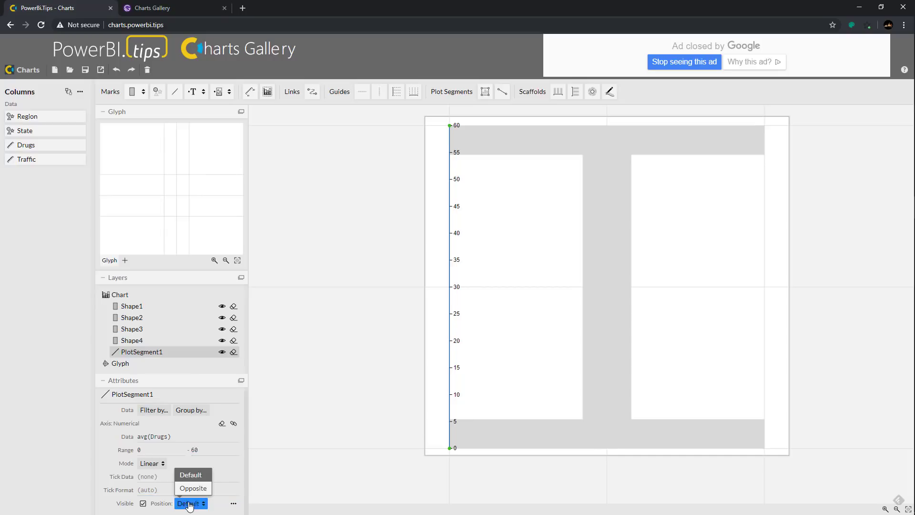
click(198, 487)
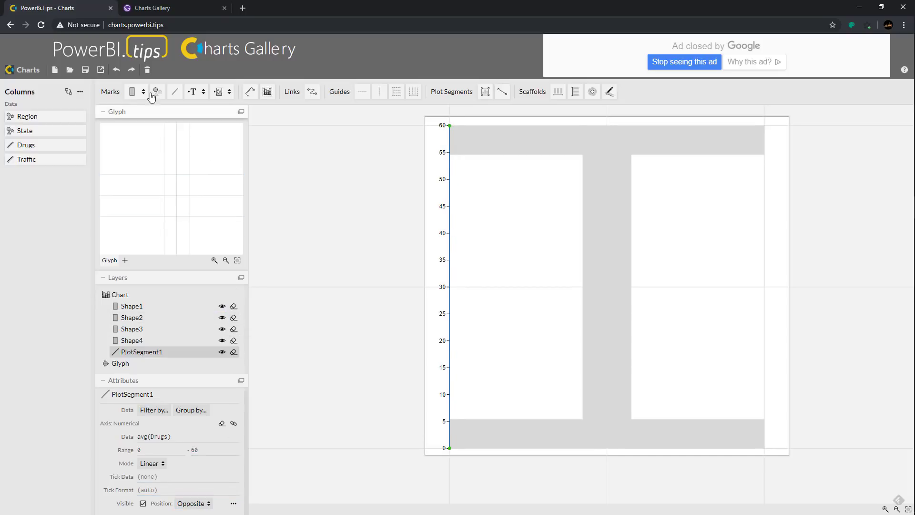
Add a rectangle mark to the glyph, narrow it to the right half, and set the glyph height to 7.
drag(132, 92, 168, 182)
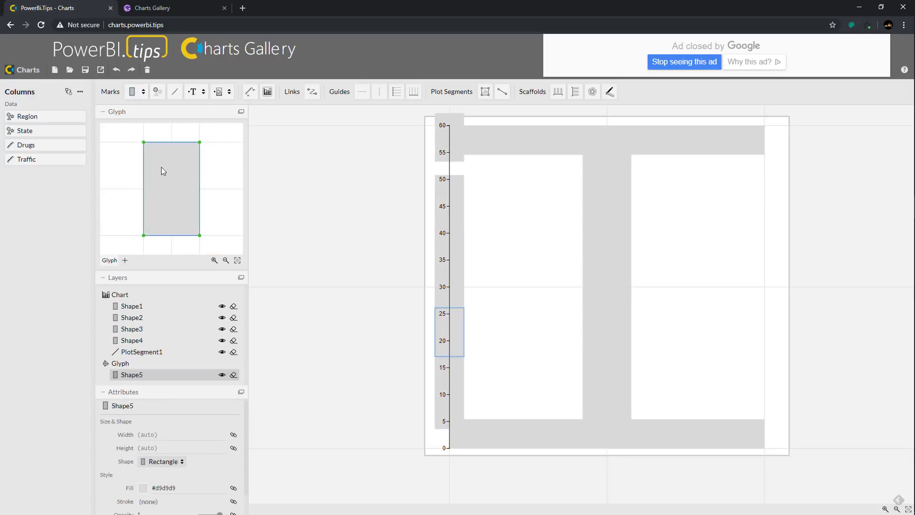
drag(144, 142, 172, 143)
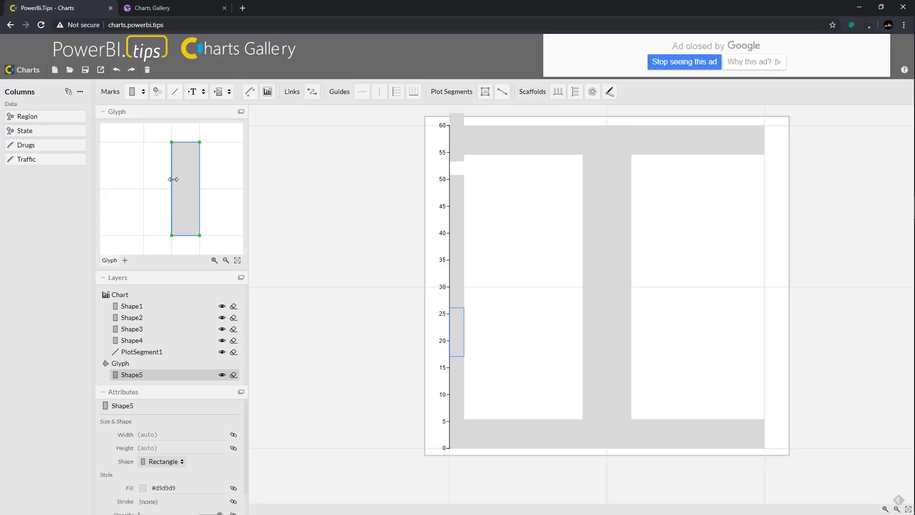
click(143, 366)
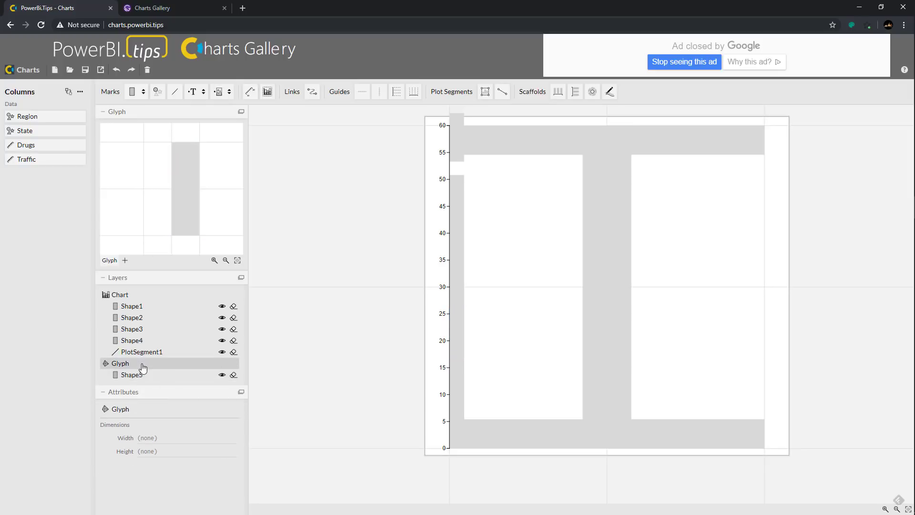
click(161, 450)
key(Return)
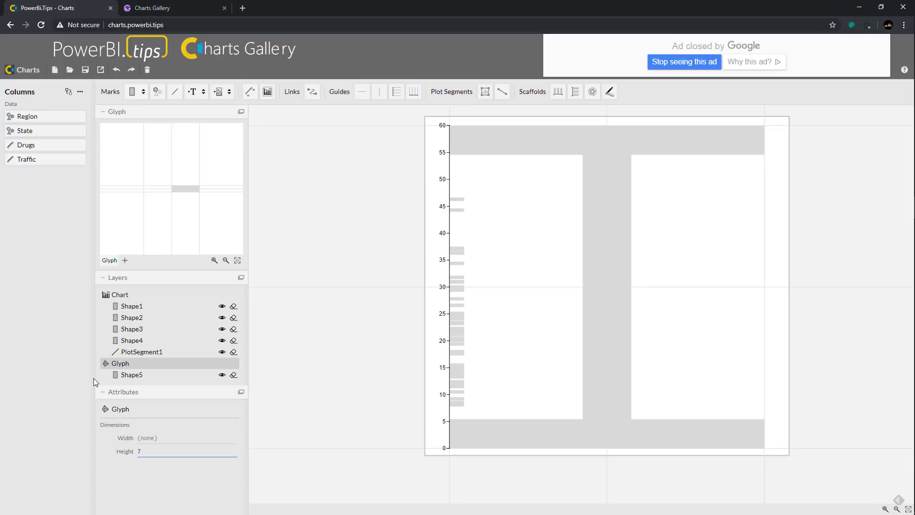
Rename the Drugs axis plot segment to DrugsLeft.
click(152, 352)
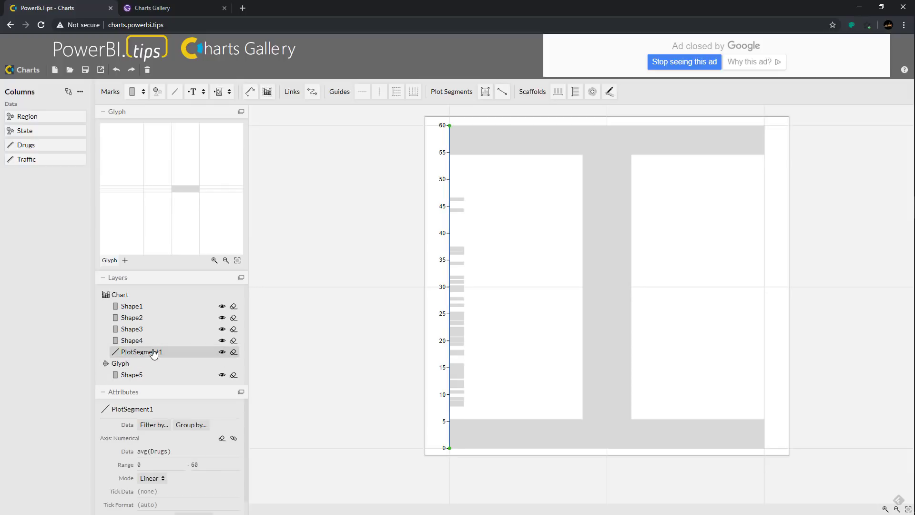
click(151, 410)
text(D)
key(Return)
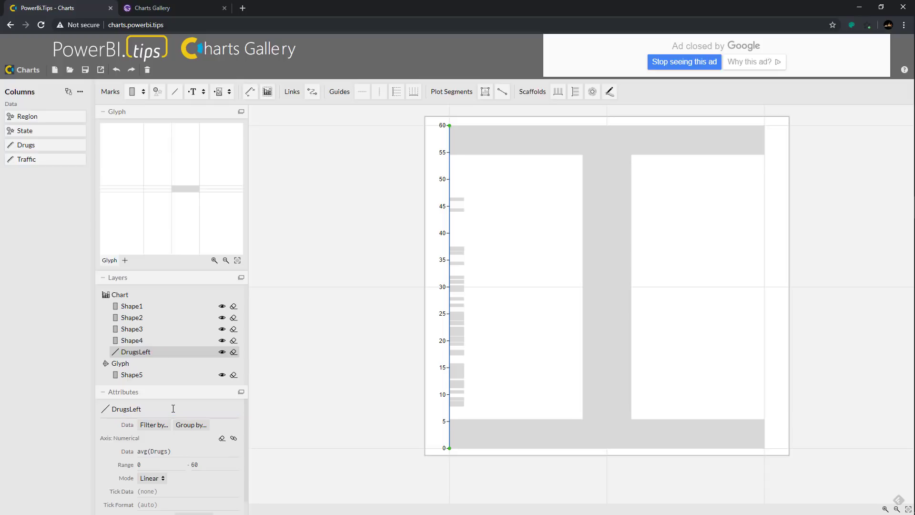
Fill the first glyph's rectangle with blue #4292c6 and set its opacity to 0.5.
click(140, 375)
scroll(149, 429, down, 3)
click(145, 469)
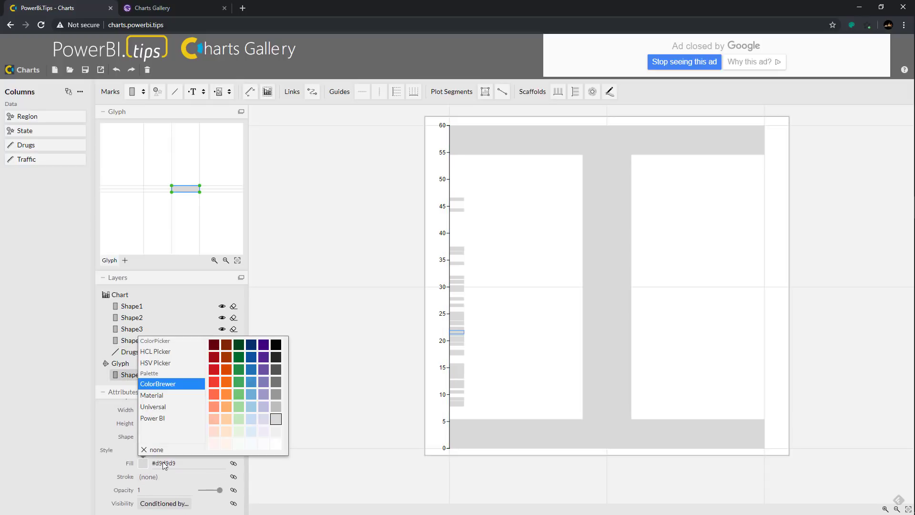
click(251, 382)
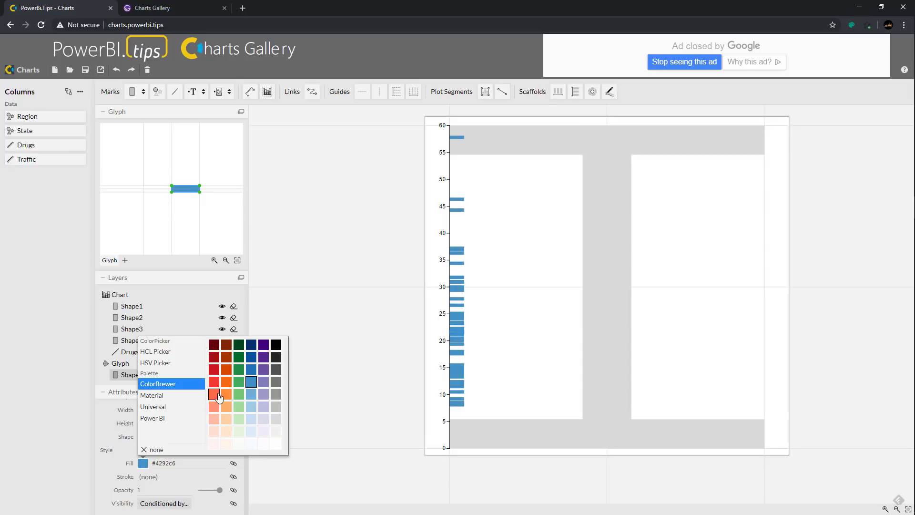
click(155, 491)
double_click(154, 489)
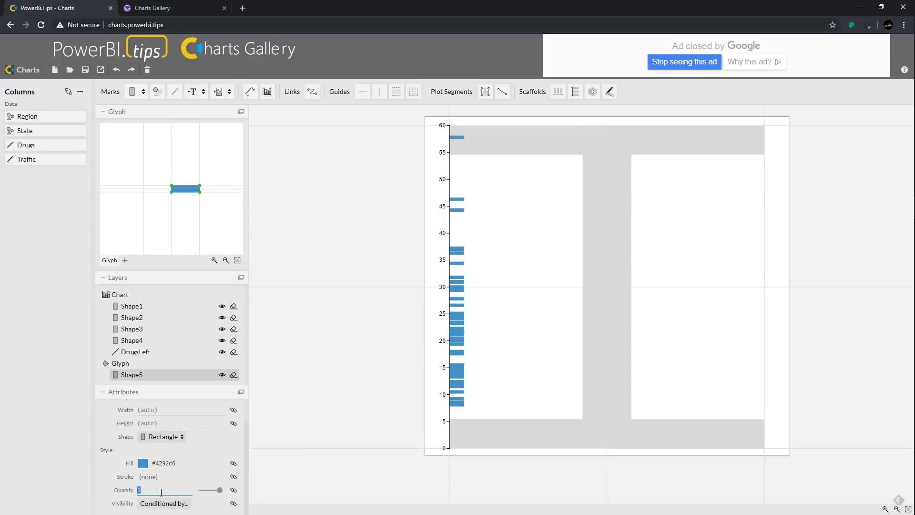
key(Return)
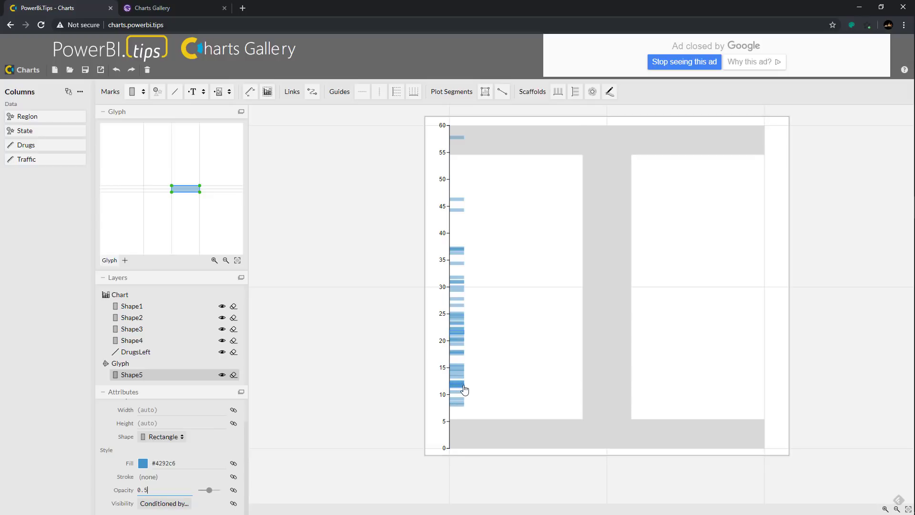
click(398, 379)
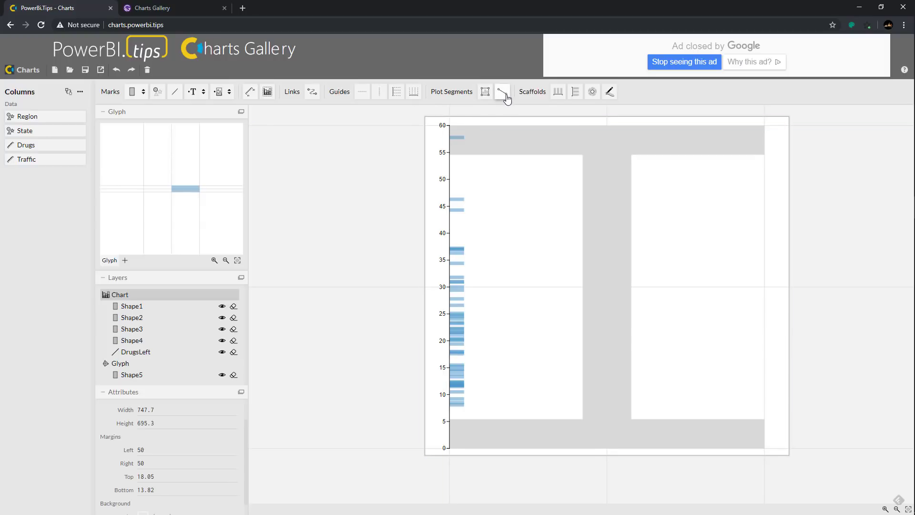
Create a second glyph with a line plot segment along the centre column's left edge and bind its axis to State.
click(124, 262)
click(502, 92)
drag(583, 156, 583, 419)
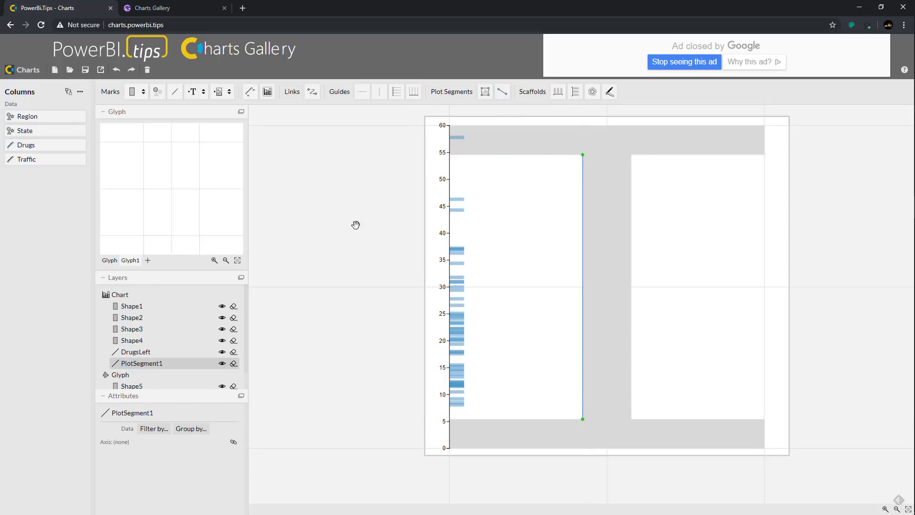
drag(25, 131, 591, 295)
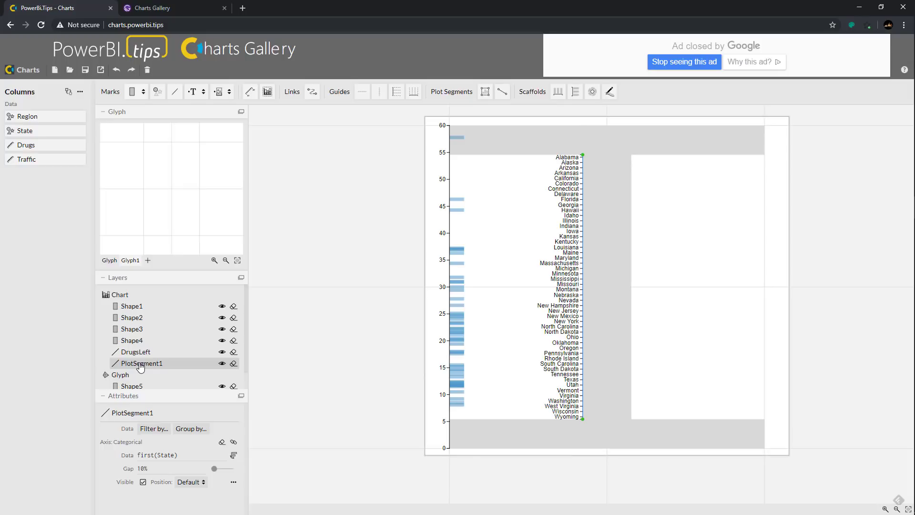
Rename the State plot segment to DrugsMiddle and hide its axis.
click(136, 415)
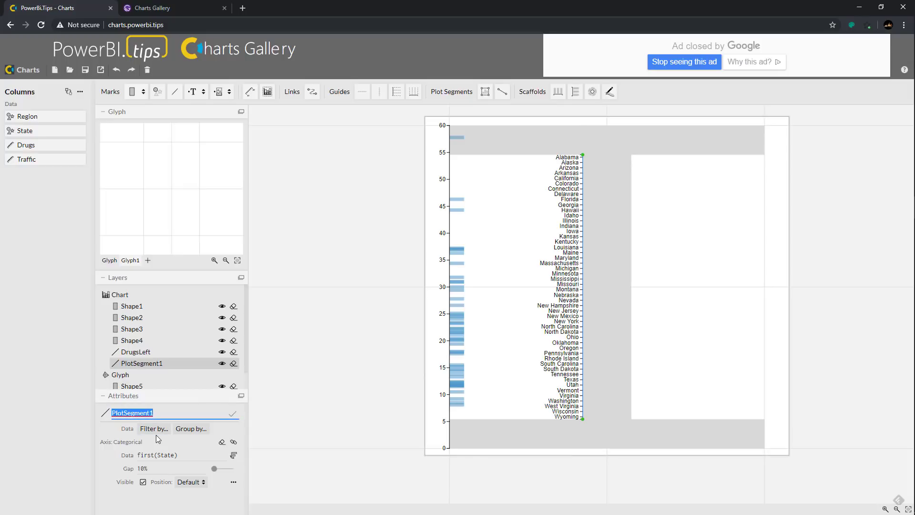
text(DrugsMiddle)
key(Return)
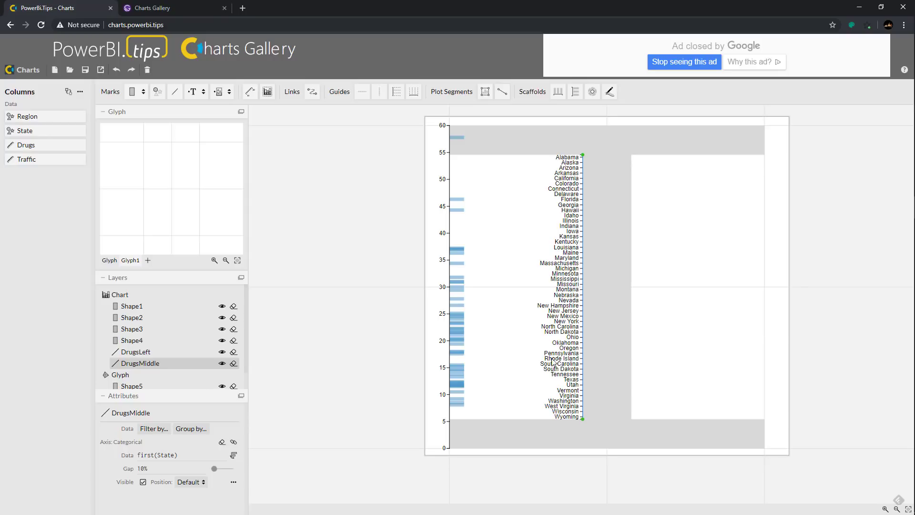
click(143, 482)
click(143, 483)
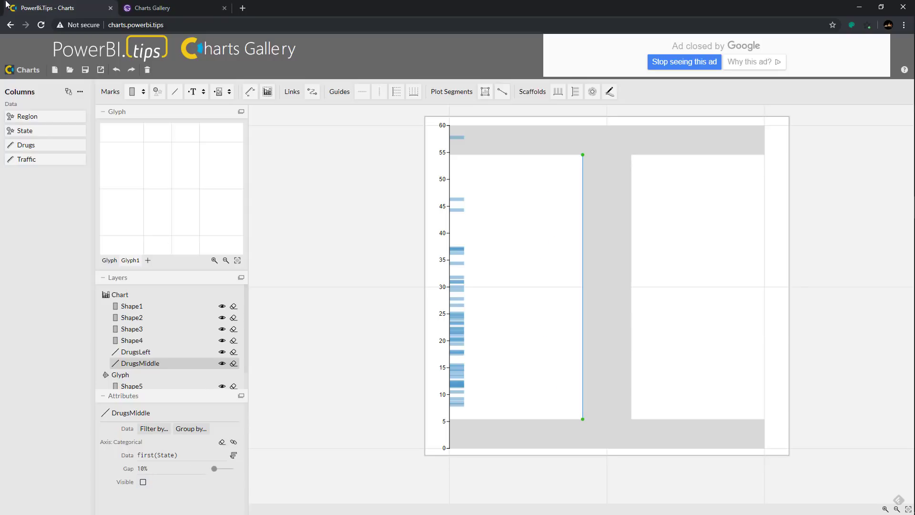
Add a rectangle mark to the second glyph, narrow it to the left half, and set the glyph height to 7.
drag(131, 91, 161, 169)
drag(200, 142, 172, 144)
scroll(141, 368, down, 1)
click(142, 367)
click(155, 455)
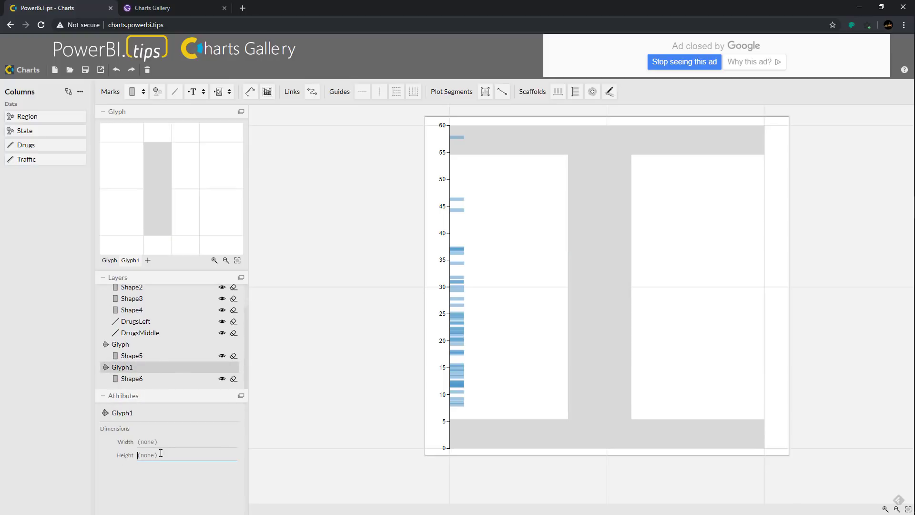
text(7)
key(Return)
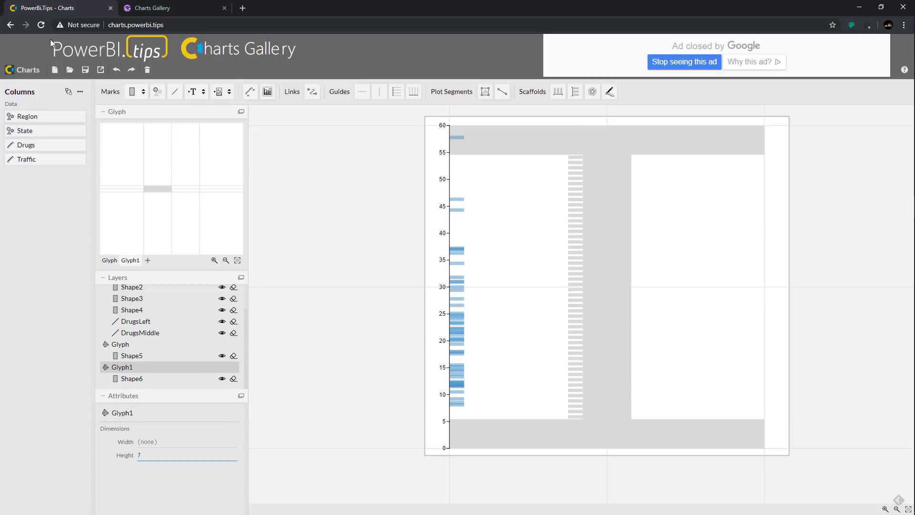
Bind the second glyph's rectangle width to Drugs and inspect the domain and range of its scale.
drag(30, 147, 158, 195)
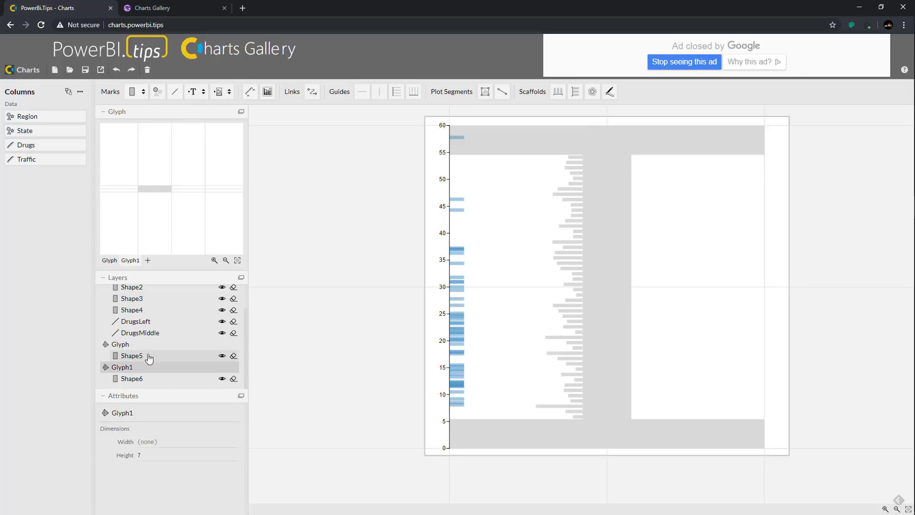
click(149, 379)
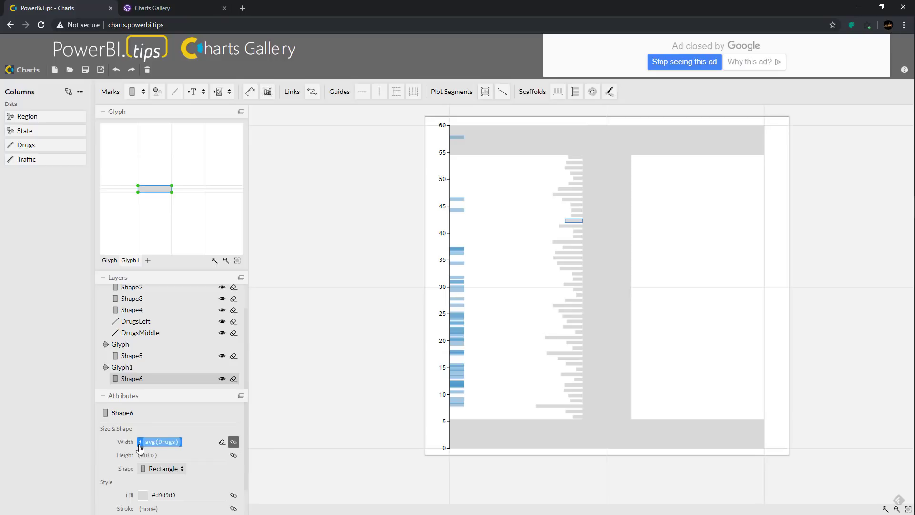
click(234, 442)
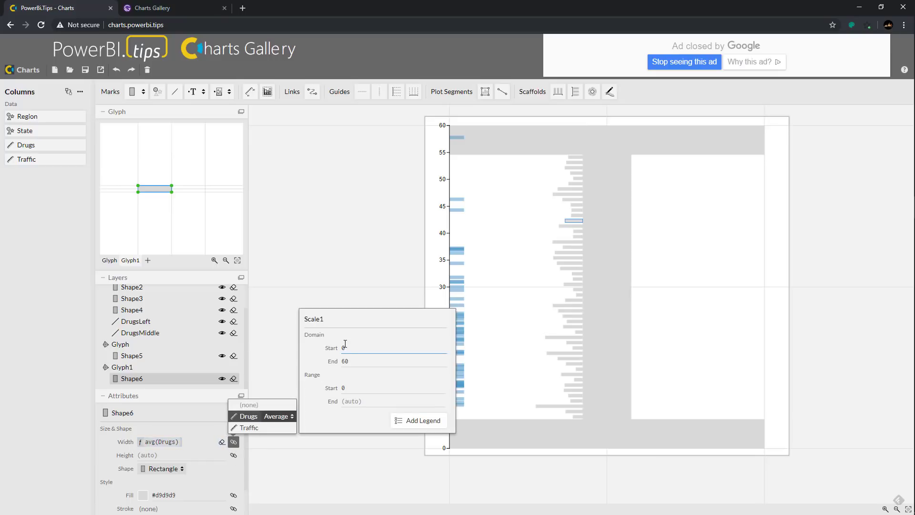
click(352, 359)
click(354, 298)
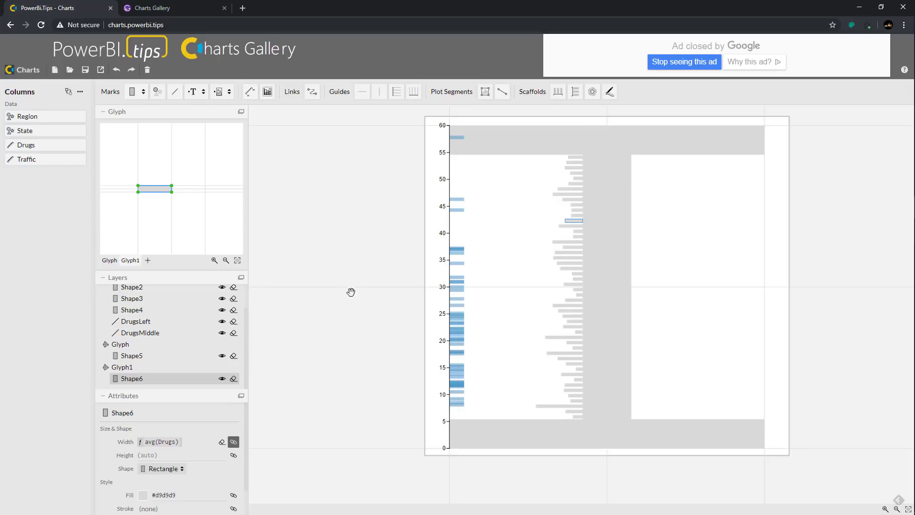
Fill the state bars' rectangle with blue #4292c6.
click(142, 496)
click(249, 413)
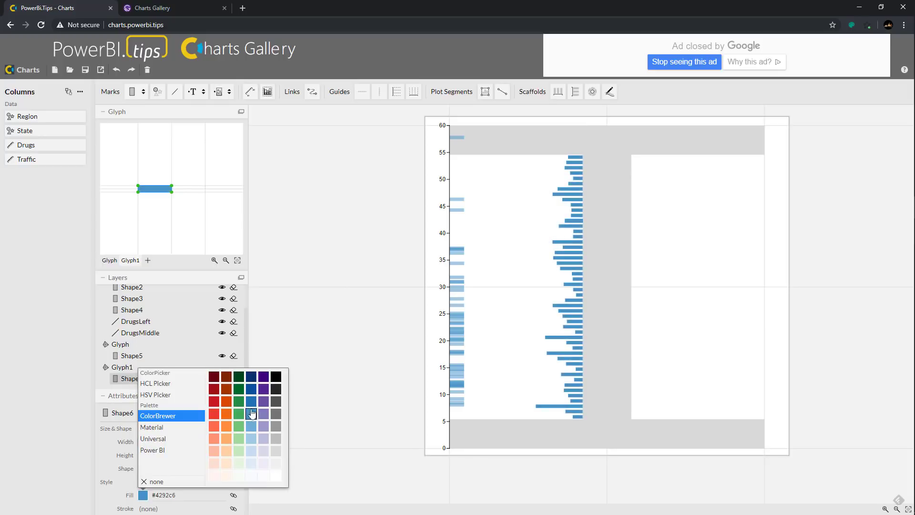
click(318, 233)
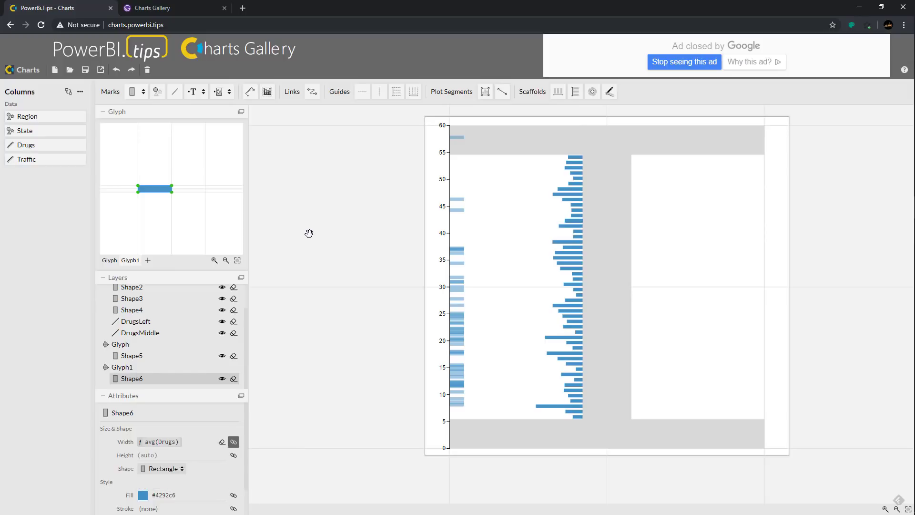
Create band links between the DrugsLeft and DrugsMiddle plot segments.
click(313, 92)
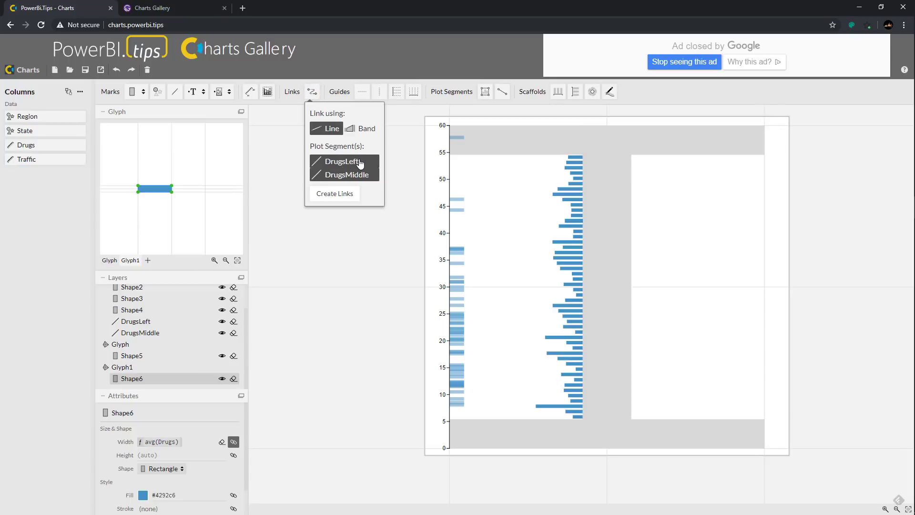
click(360, 128)
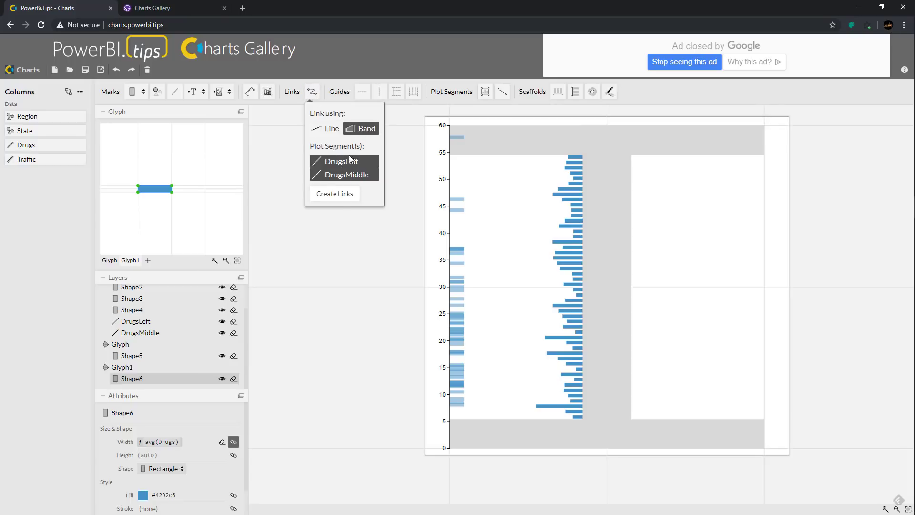
click(334, 195)
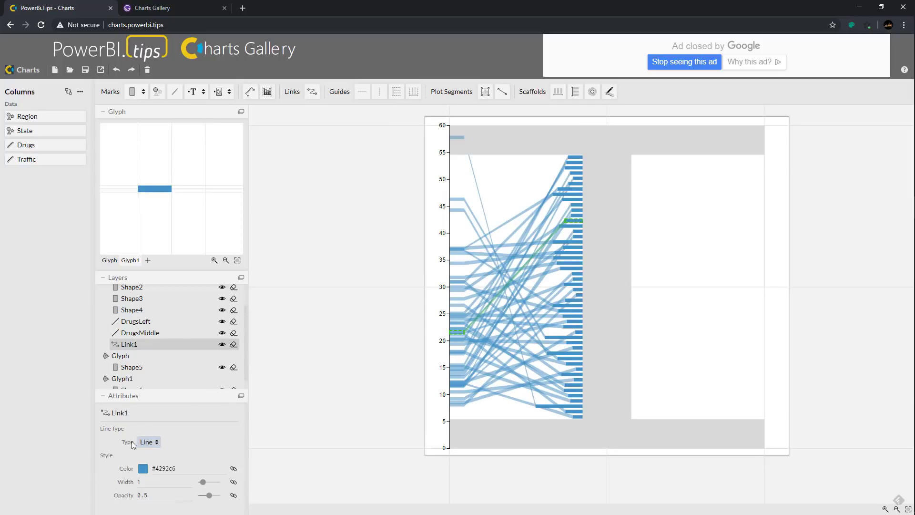
Change the new link's line type to Bezier and set its curveness to 160.
click(154, 442)
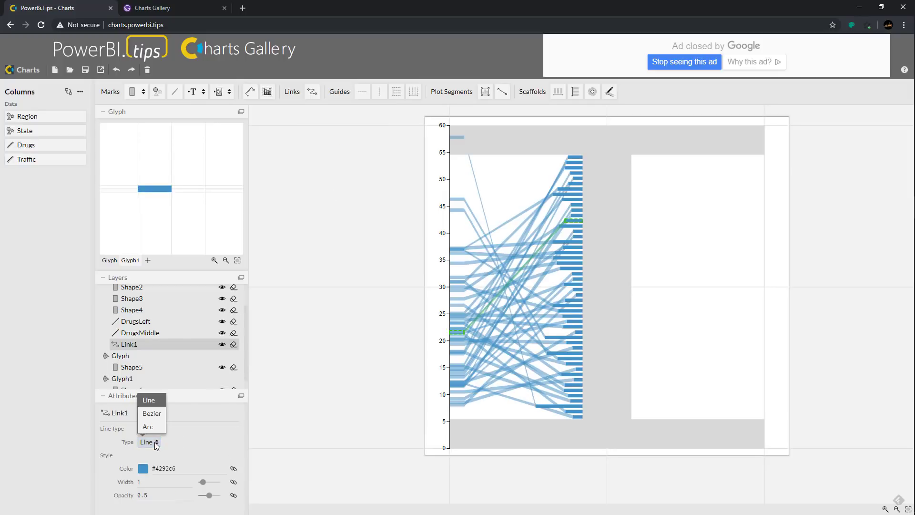
click(153, 413)
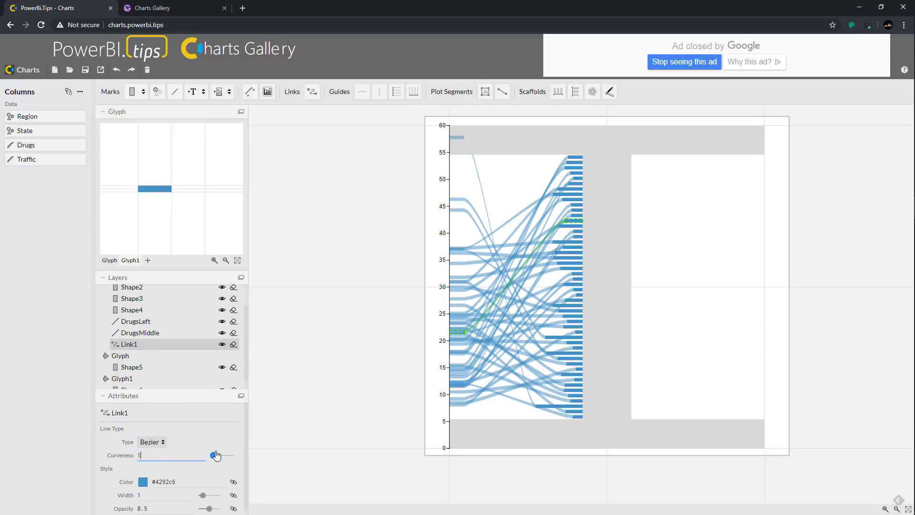
drag(214, 455, 218, 456)
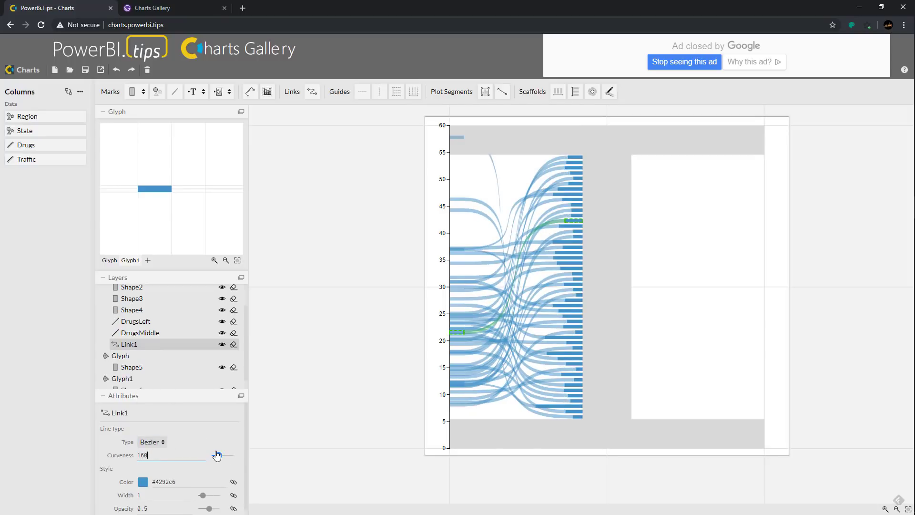
Widen the chart canvas to a width of about 873.
drag(428, 209, 396, 210)
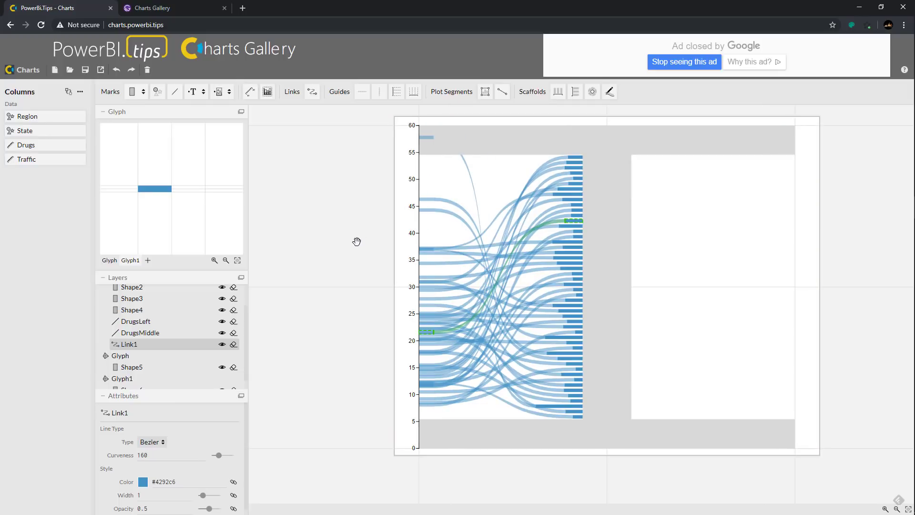
click(323, 232)
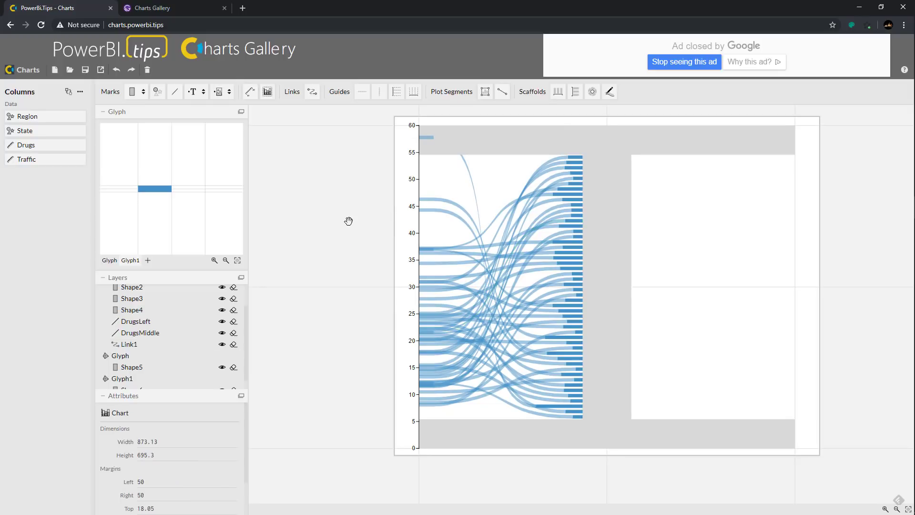
Add a third glyph, draw its vertical line plot segment down the centre of the grey middle column, and bind State to its axis.
click(147, 261)
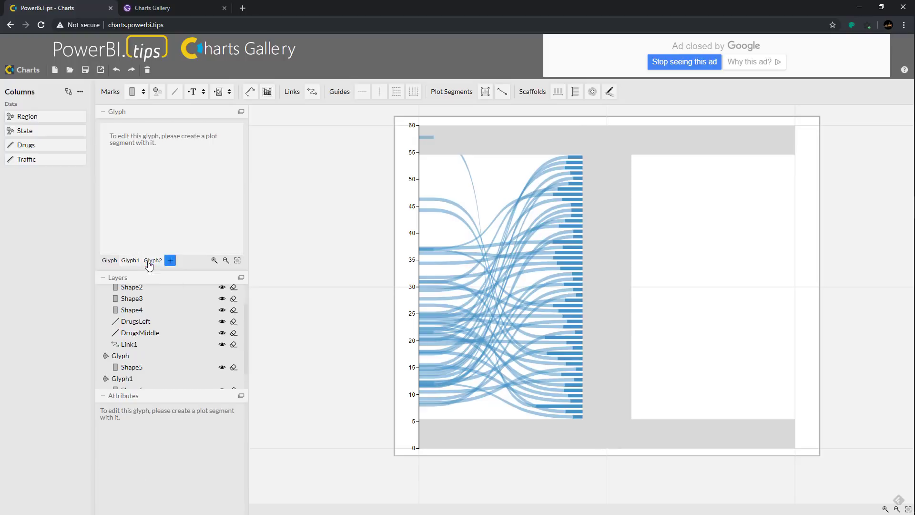
click(503, 92)
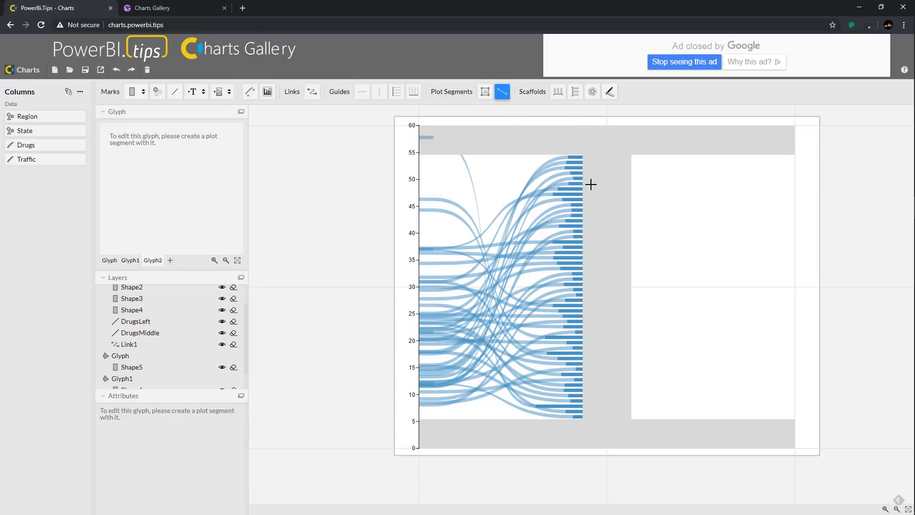
drag(608, 156, 611, 419)
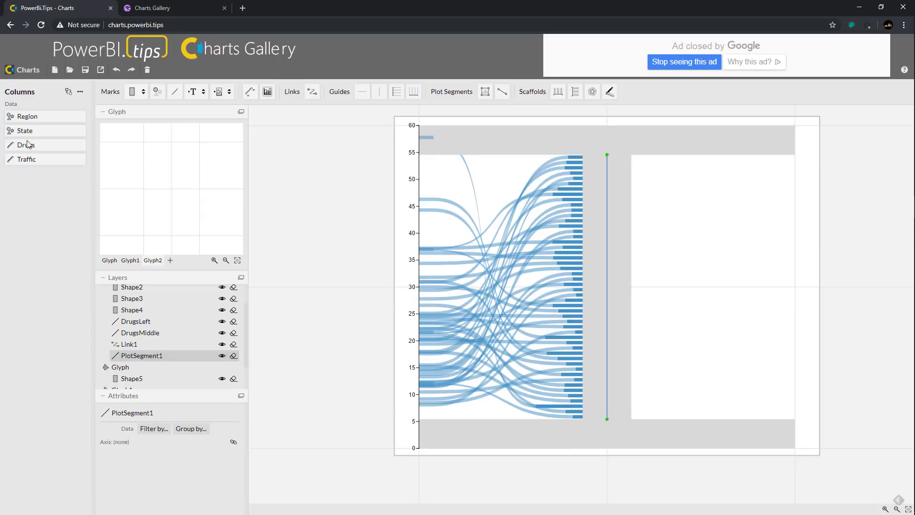
drag(37, 126, 609, 267)
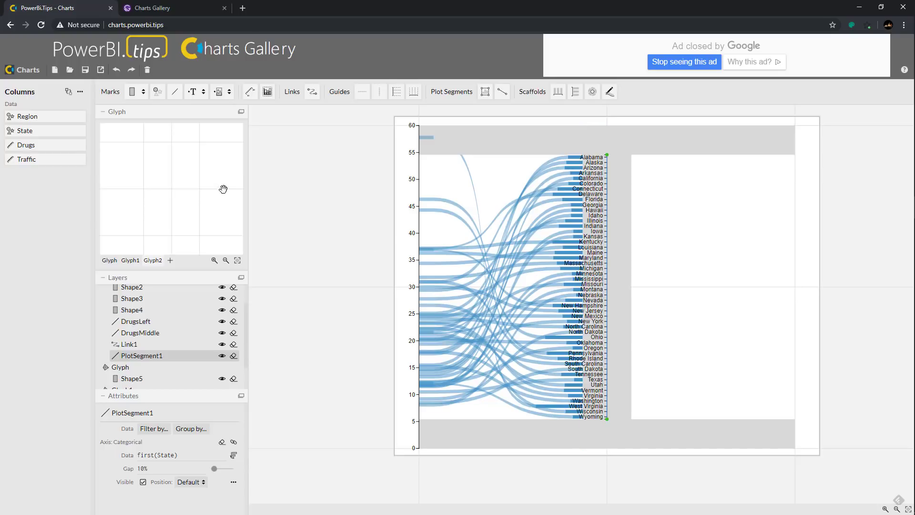
Add a text mark centred in the third glyph and bind its text to State.
click(192, 93)
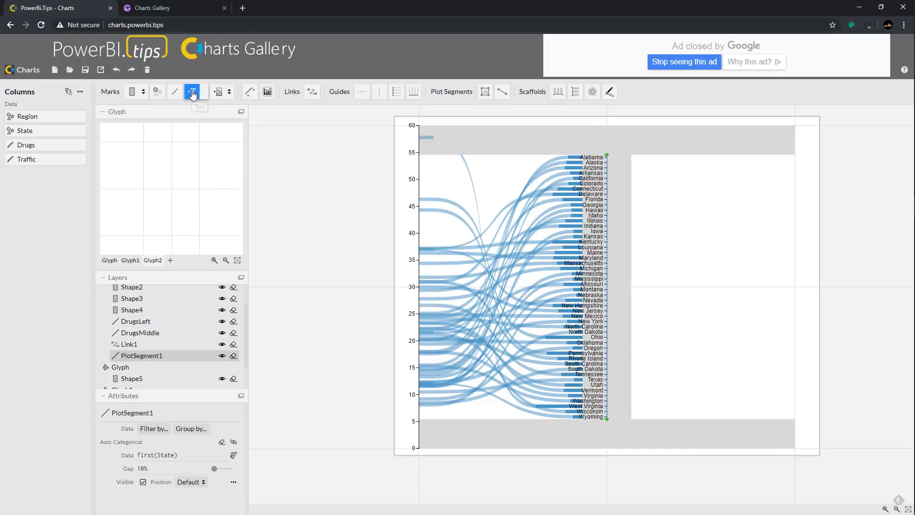
click(172, 190)
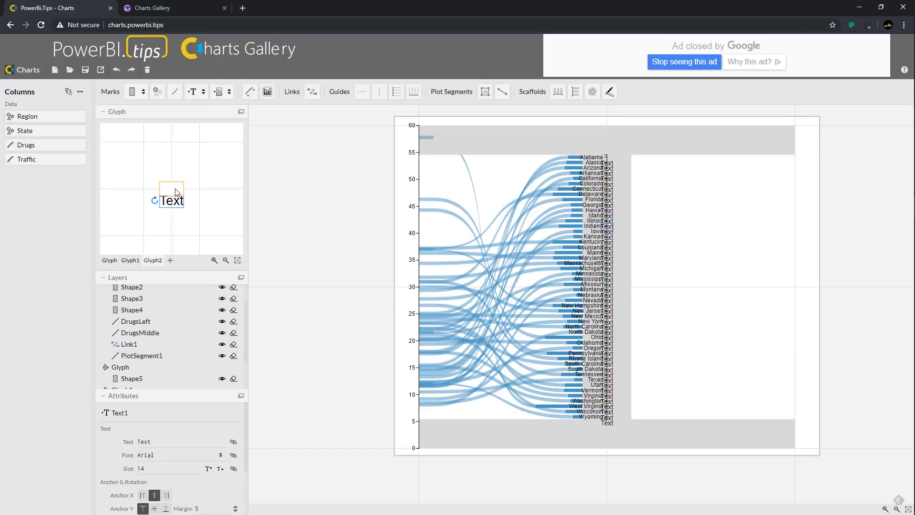
double_click(175, 192)
drag(38, 130, 175, 193)
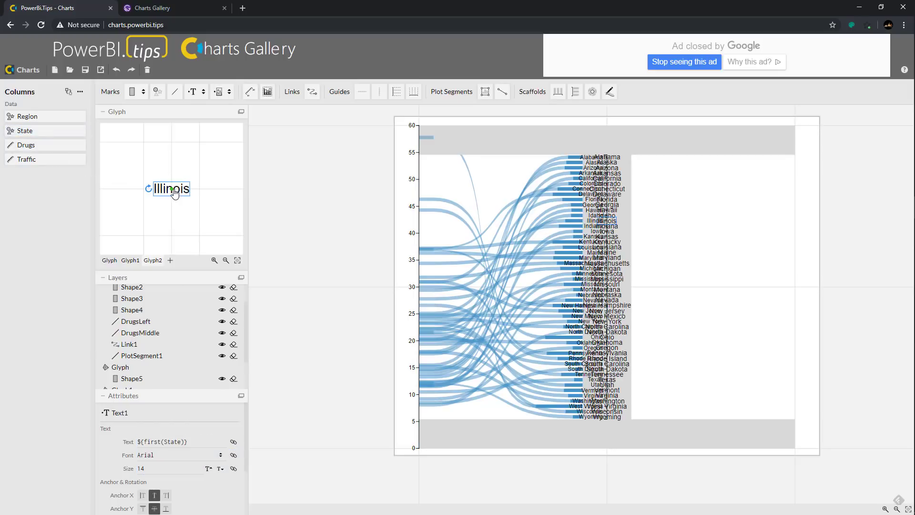
Rename the state label plot segment to Text and hide its axis.
scroll(158, 358, down, 2)
click(156, 311)
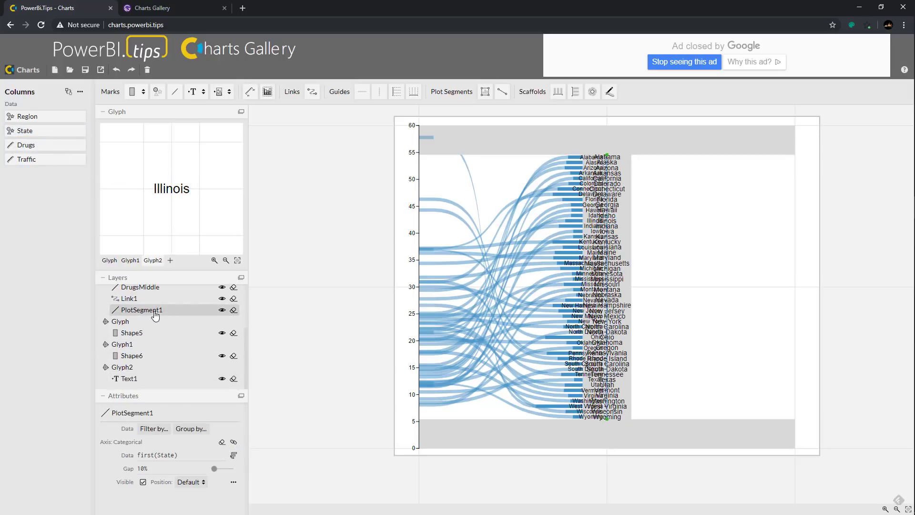
click(153, 413)
text(Text)
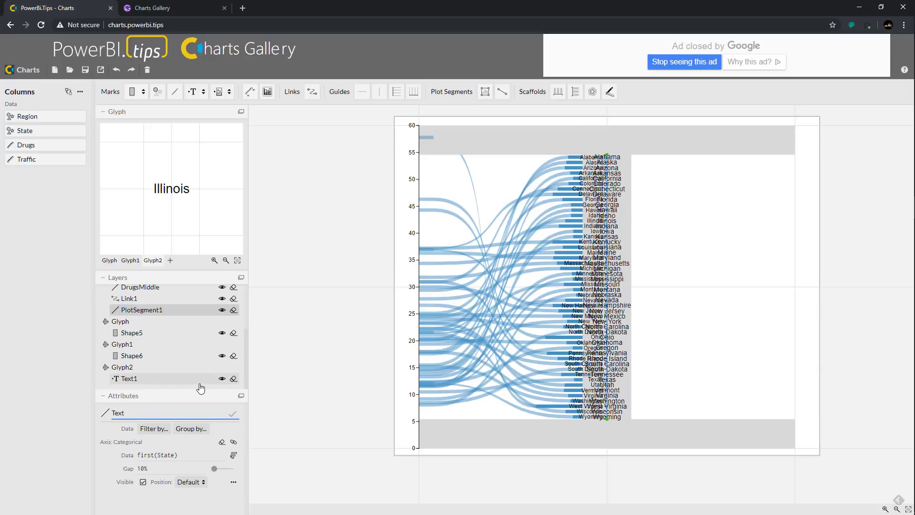
key(Return)
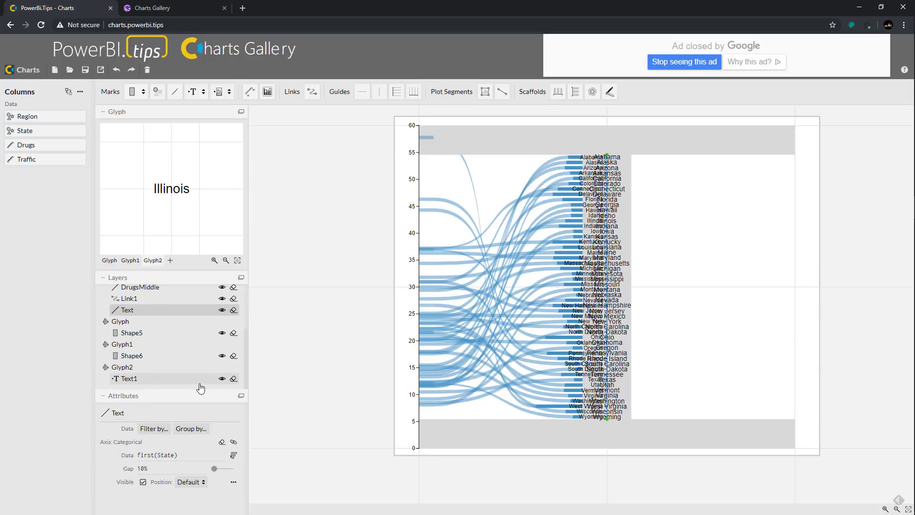
click(143, 482)
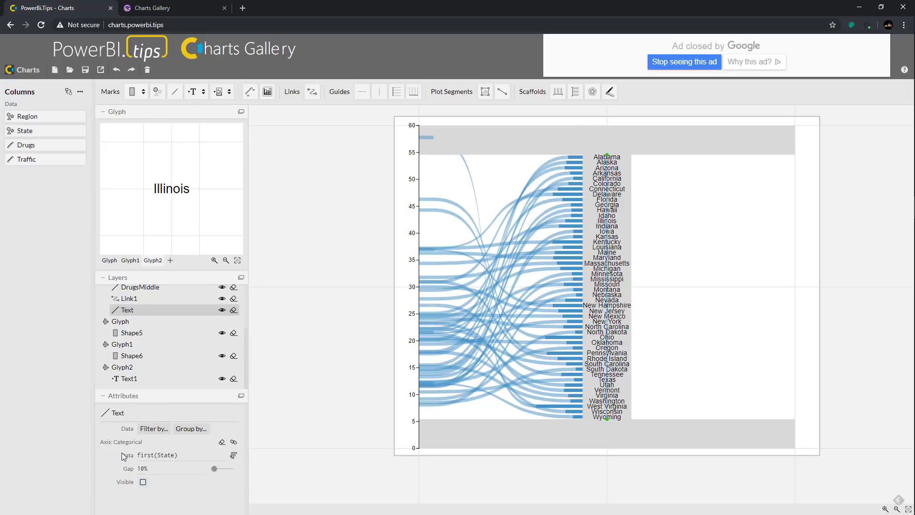
Reduce the state label text size to 10.
click(143, 379)
click(221, 469)
click(220, 469)
click(221, 469)
click(220, 469)
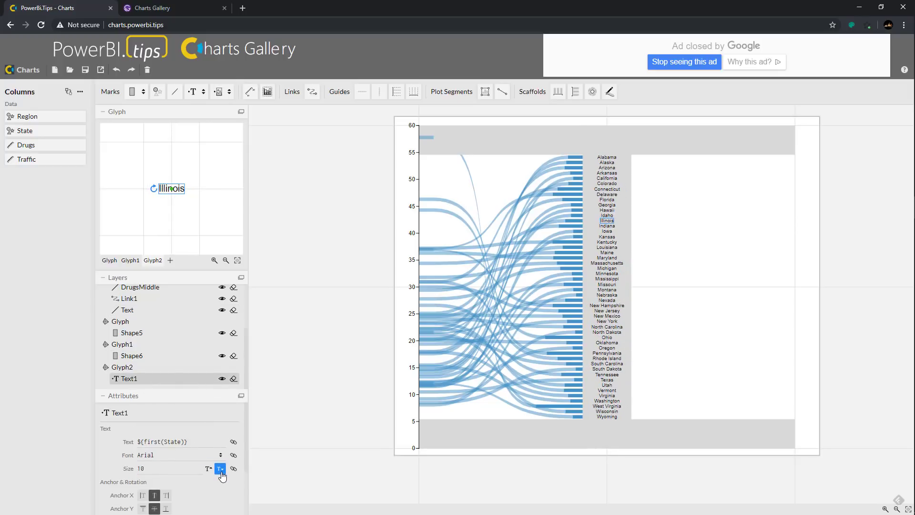
click(331, 340)
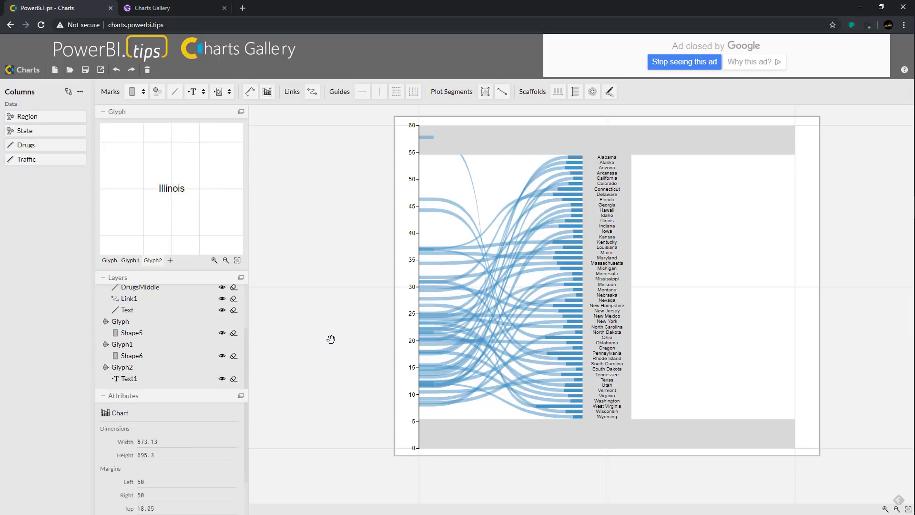
Add a fourth glyph, draw its vertical line plot segment along the grey middle column's right edge, and bind State to its axis.
click(170, 260)
click(503, 92)
mouse_move(630, 157)
mouse_down()
mouse_move(651, 210)
mouse_move(632, 419)
mouse_up()
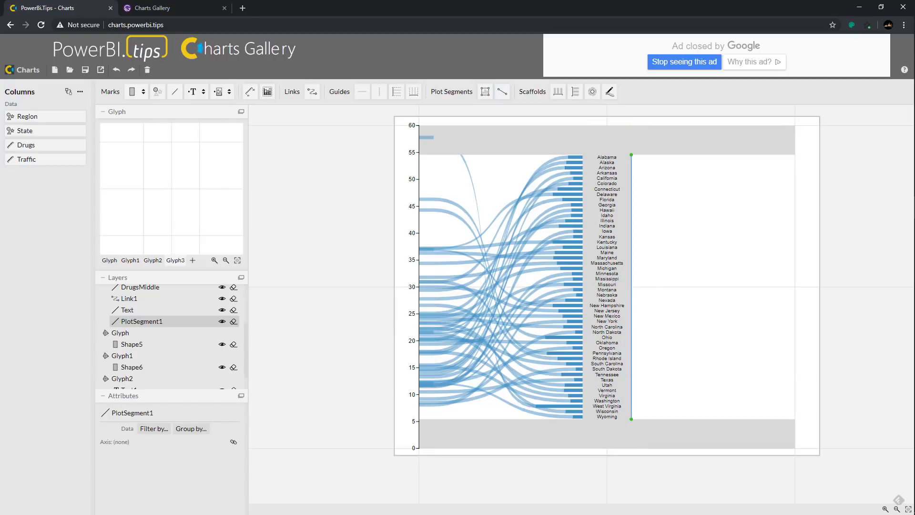
drag(48, 132, 645, 293)
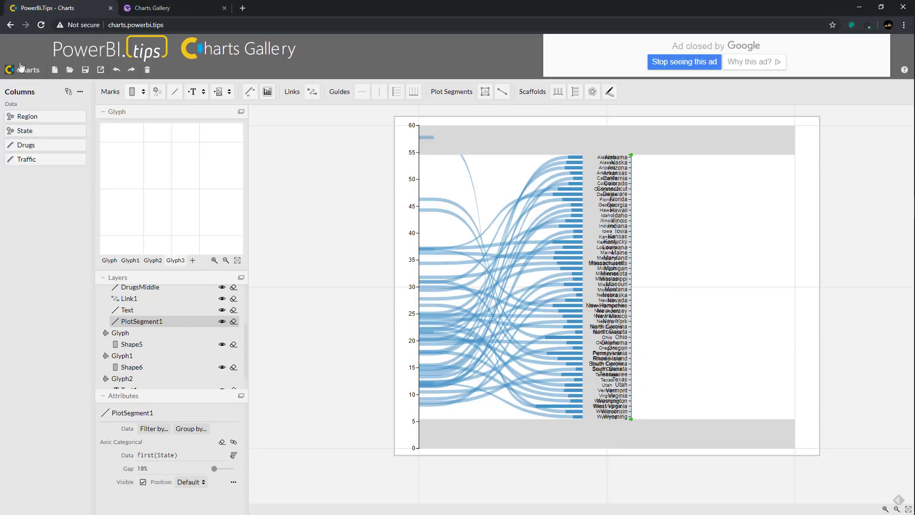
Add a rectangle mark to the right half of the fourth glyph and set the glyph height to 7.
click(132, 91)
drag(172, 142, 200, 235)
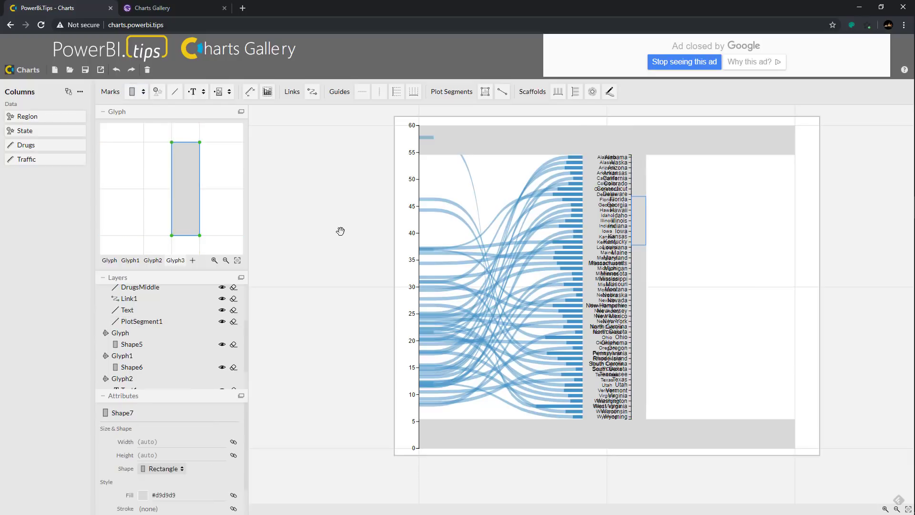
scroll(165, 377, down, 1)
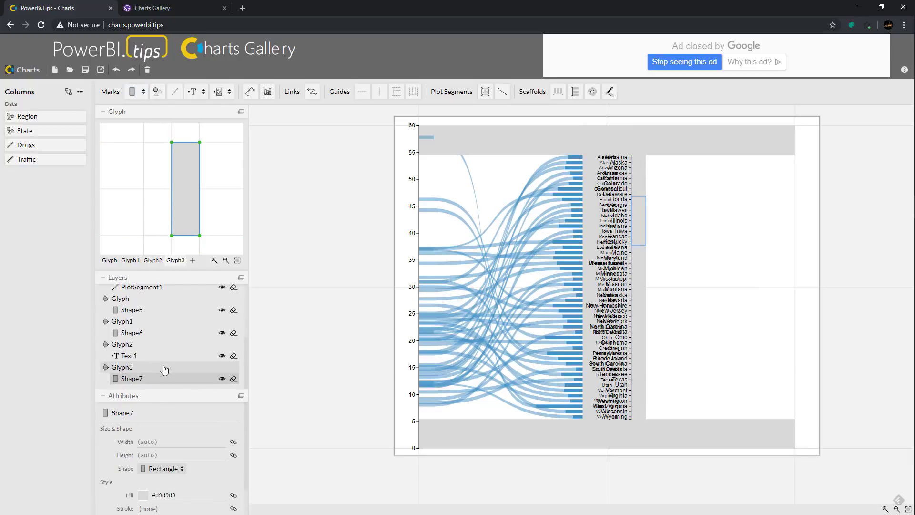
click(164, 368)
text(7)
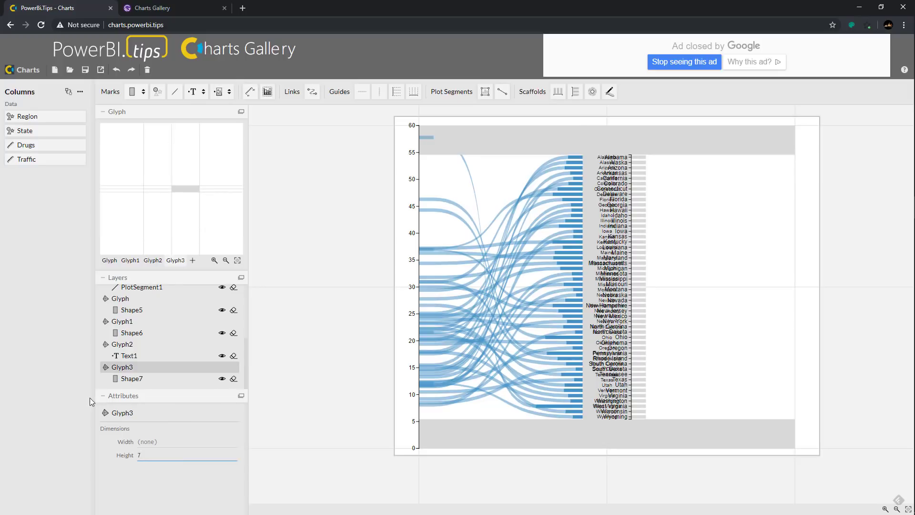
Fill the fourth glyph's rectangle with purple #807dba.
click(128, 381)
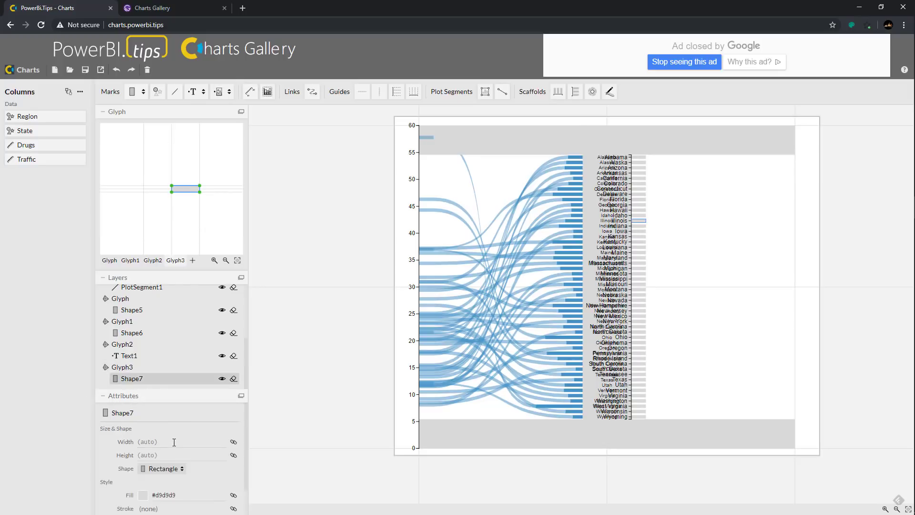
click(144, 464)
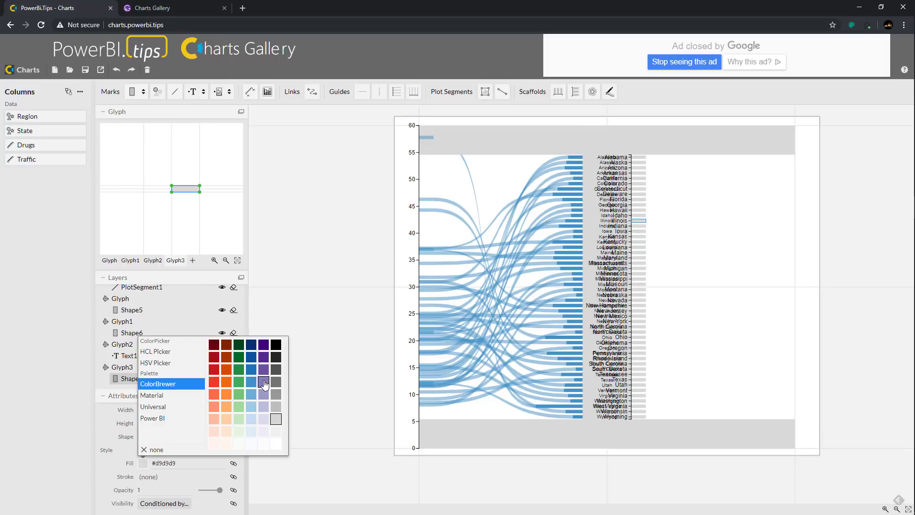
click(263, 381)
click(164, 487)
click(165, 490)
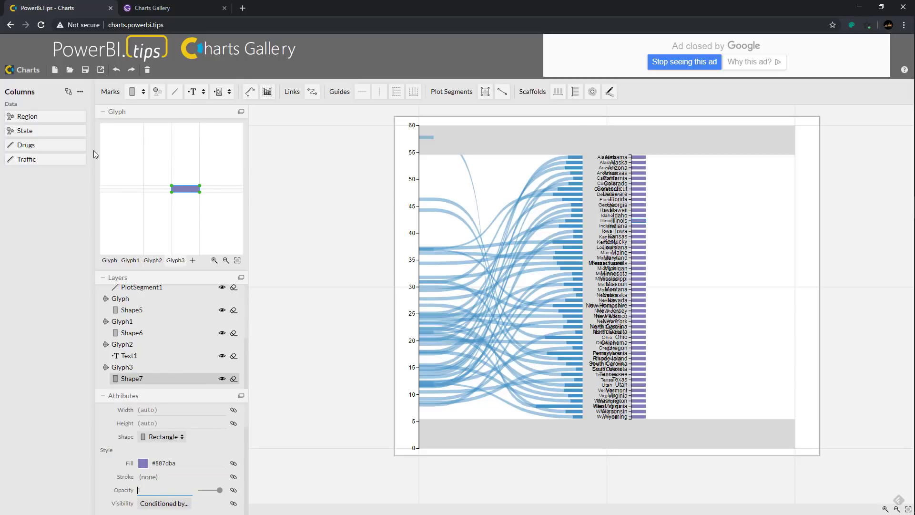
Bind the purple rectangle's width to Traffic and set the end of its scale domain to 60.
drag(33, 159, 194, 202)
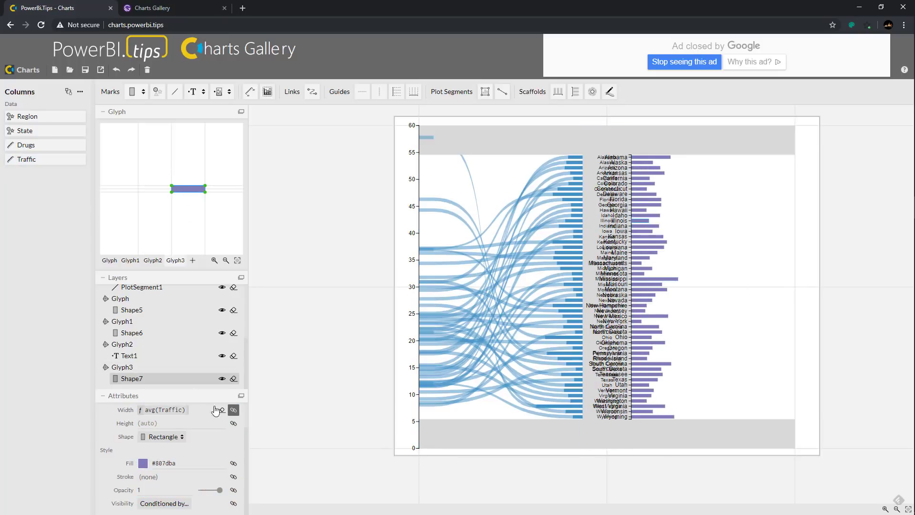
scroll(212, 433, up, 1)
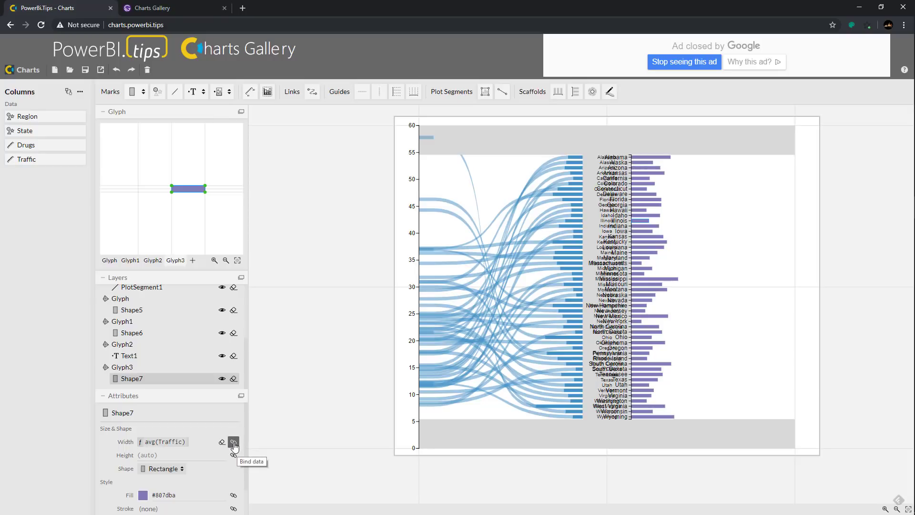
click(234, 441)
click(376, 351)
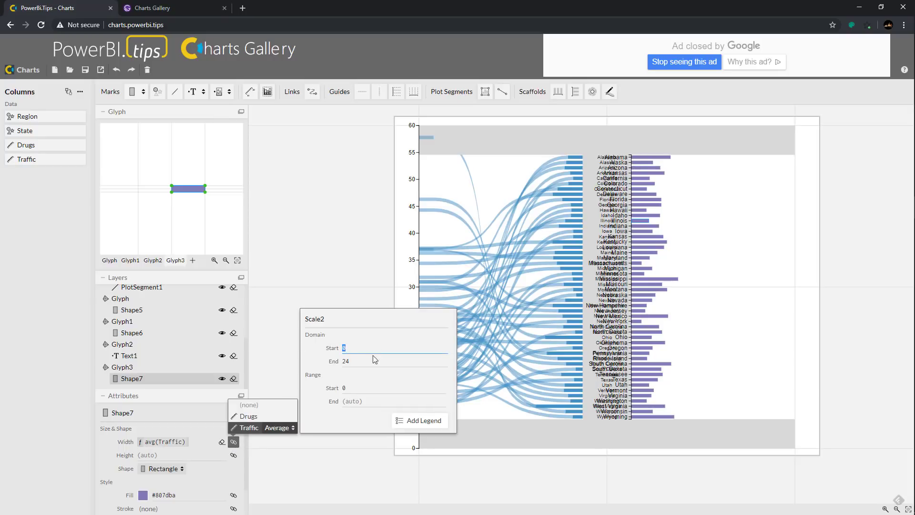
click(374, 362)
key(Return)
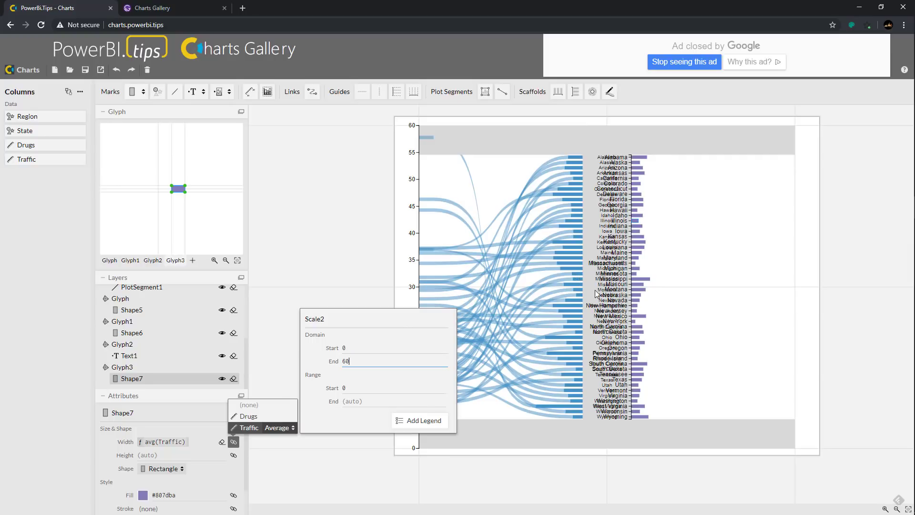
click(315, 254)
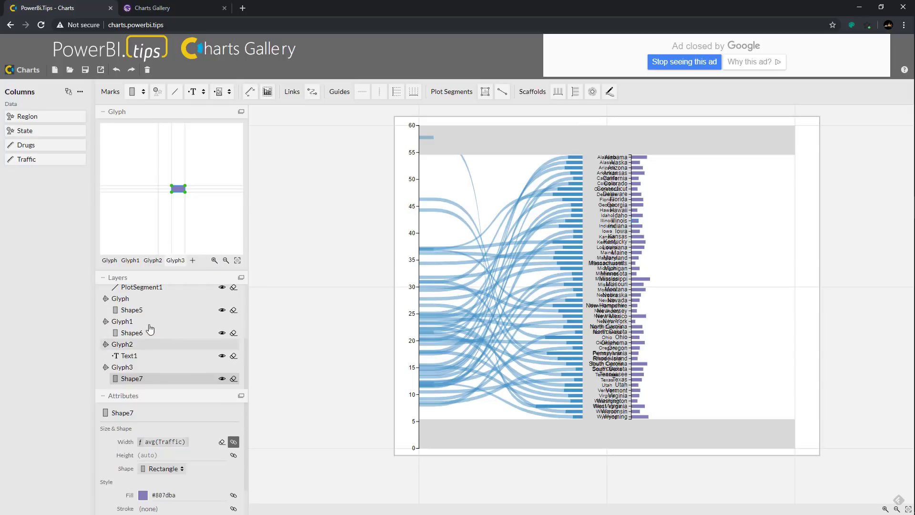
Try to rename the plot segment beside the purple bars TrafficMiddle, and hide its State axis.
click(144, 288)
click(156, 413)
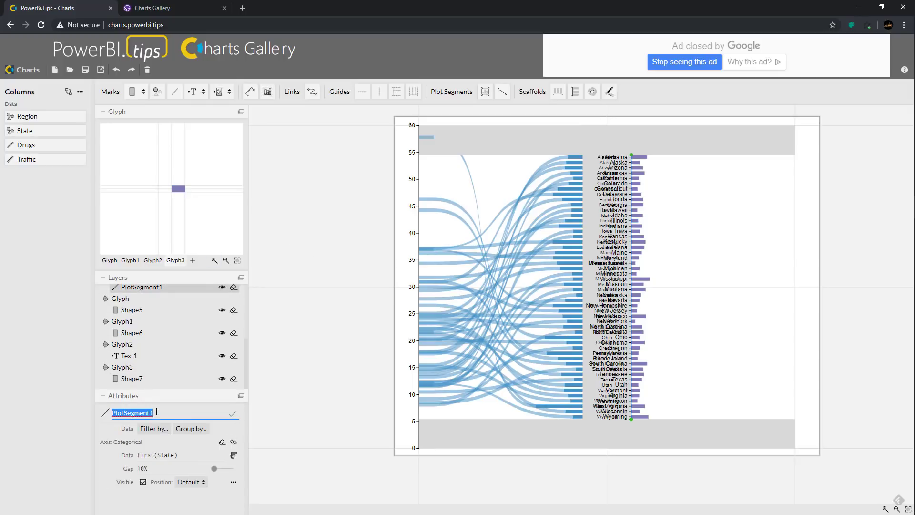
text(TrafficMiddle)
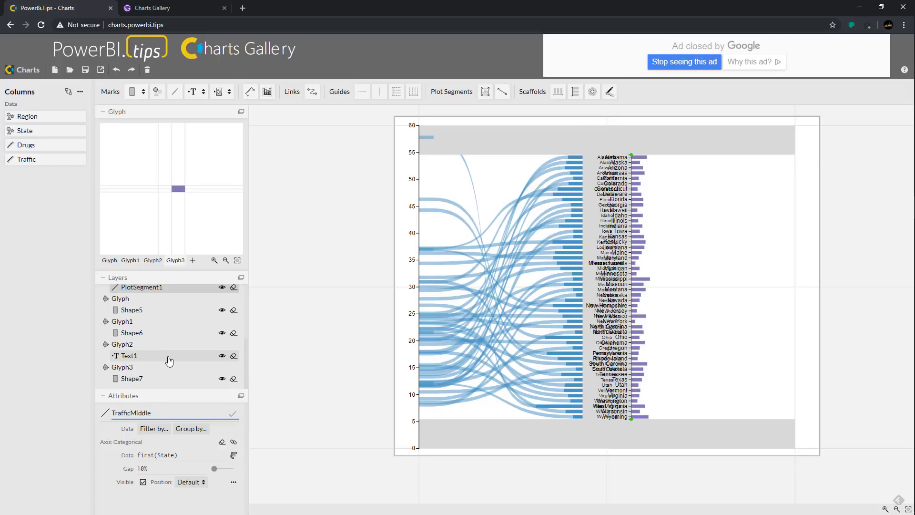
click(144, 482)
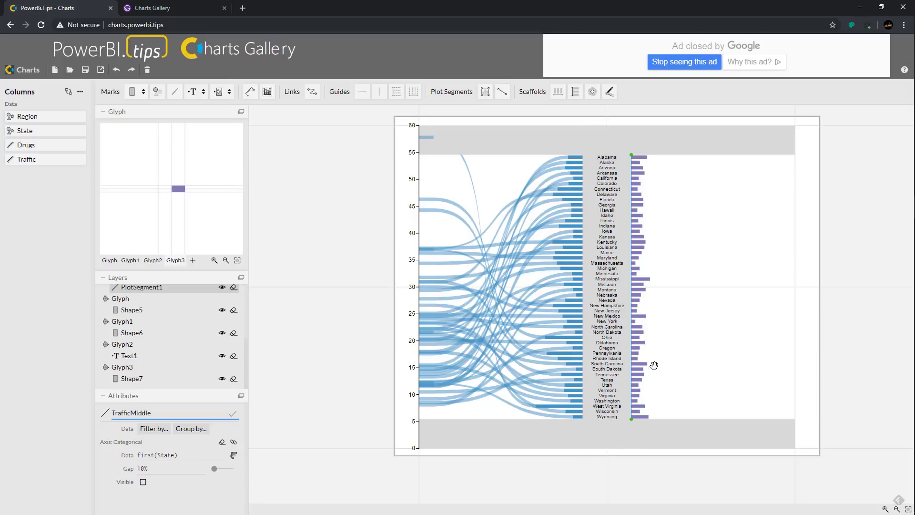
click(313, 333)
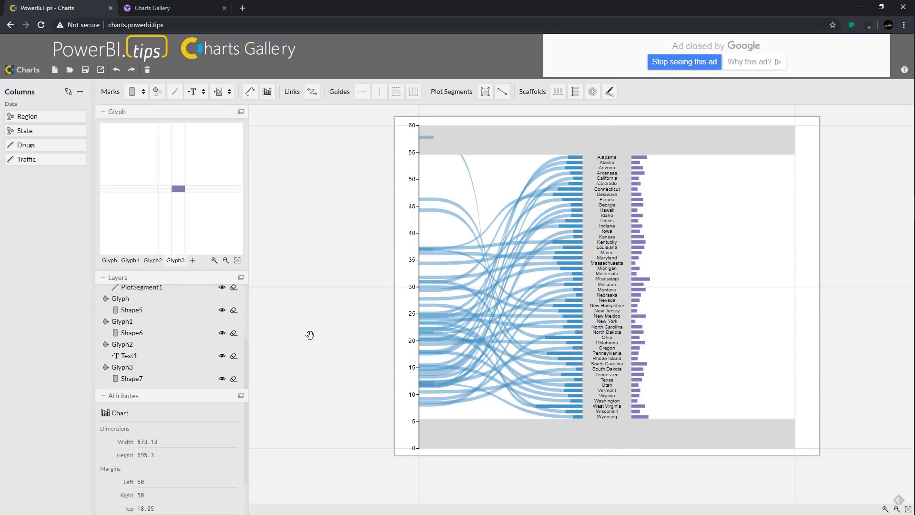
Add a fifth glyph, draw its vertical line plot segment up the chart's right edge, and bind Traffic to its axis.
click(193, 260)
click(503, 92)
mouse_move(795, 448)
mouse_down()
mouse_move(831, 190)
mouse_move(787, 127)
mouse_move(796, 126)
mouse_up()
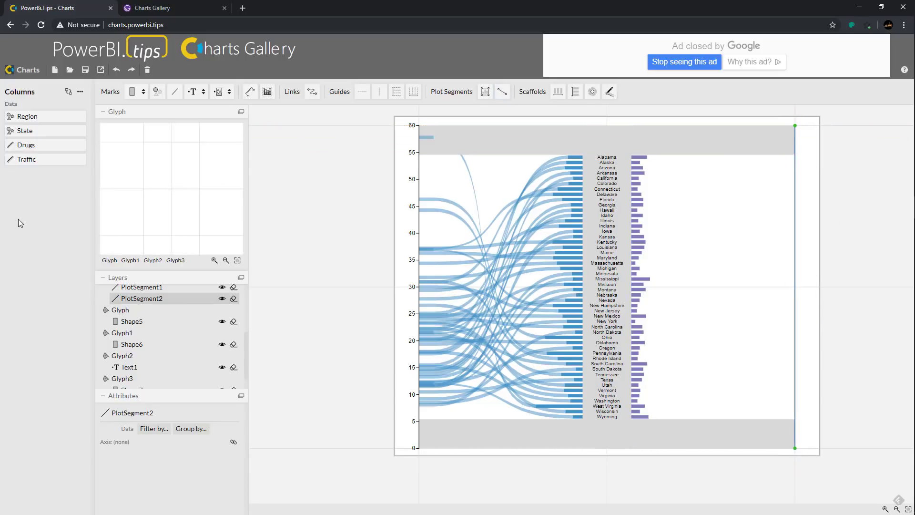
drag(29, 160, 796, 299)
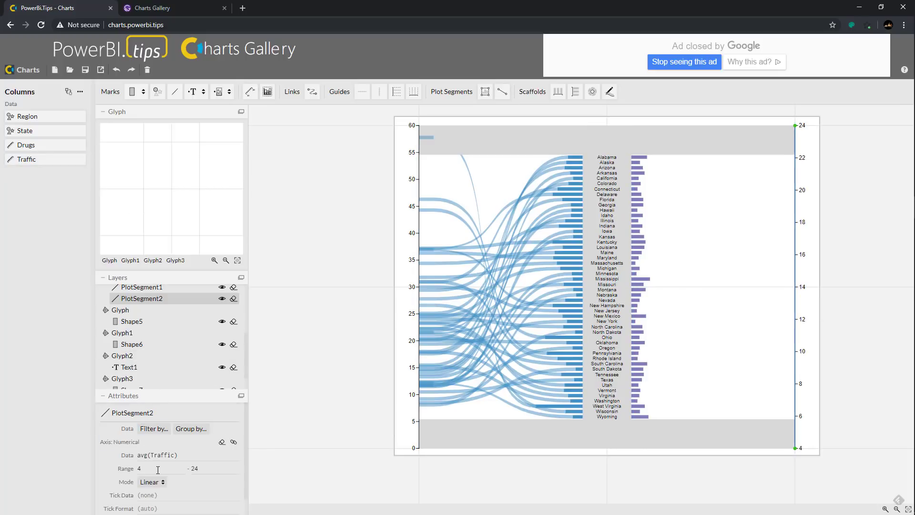
Set the right-hand Traffic axis range to 0–60.
text(0)
click(220, 468)
text(60)
key(Return)
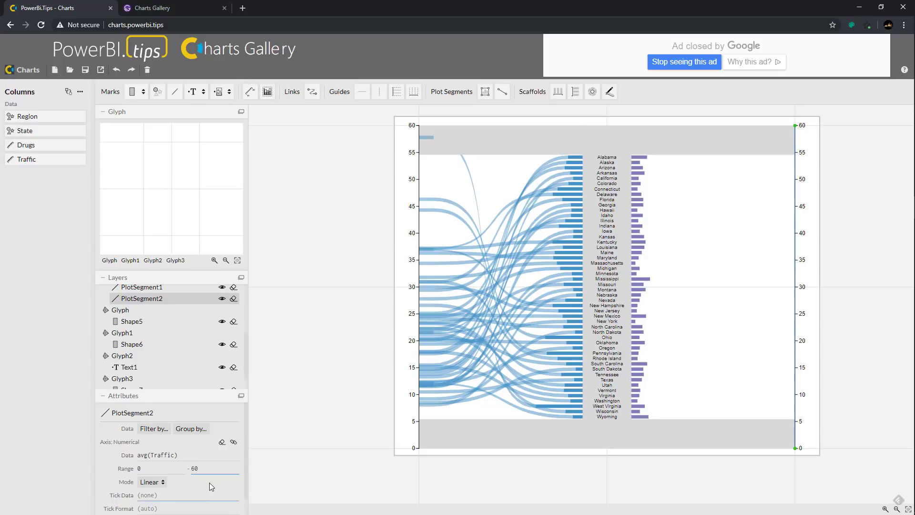
Rename the plot segment on the chart's right edge TrafficRight.
click(174, 429)
click(147, 414)
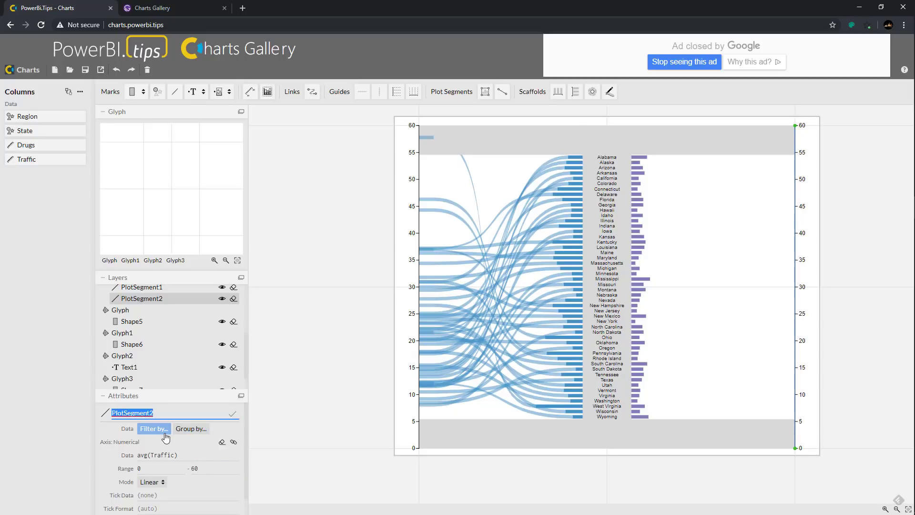
text(TrafficRight)
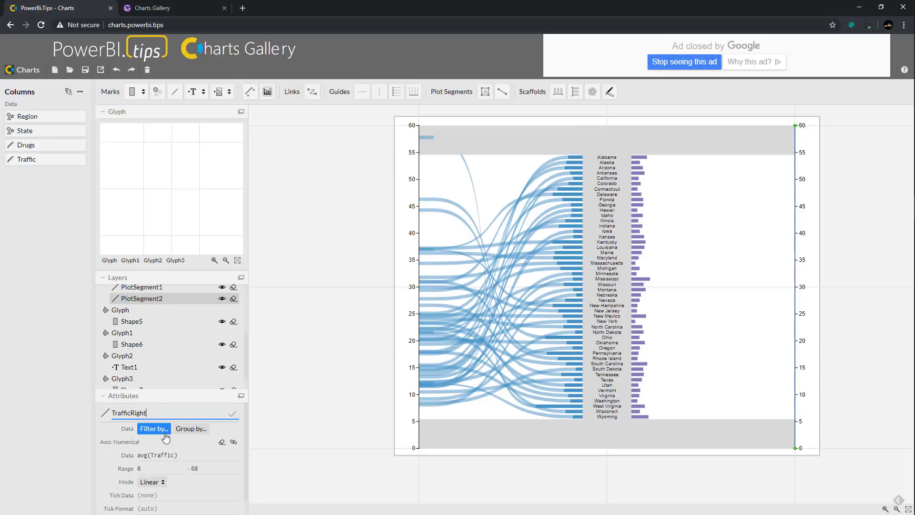
key(Return)
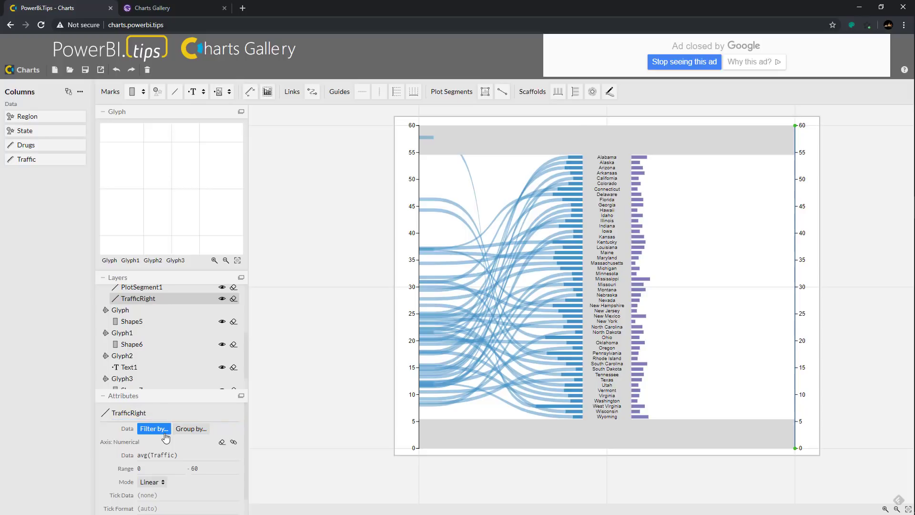
Rename the State-based plot segment beside the purple bars TrafficMiddle.
click(163, 289)
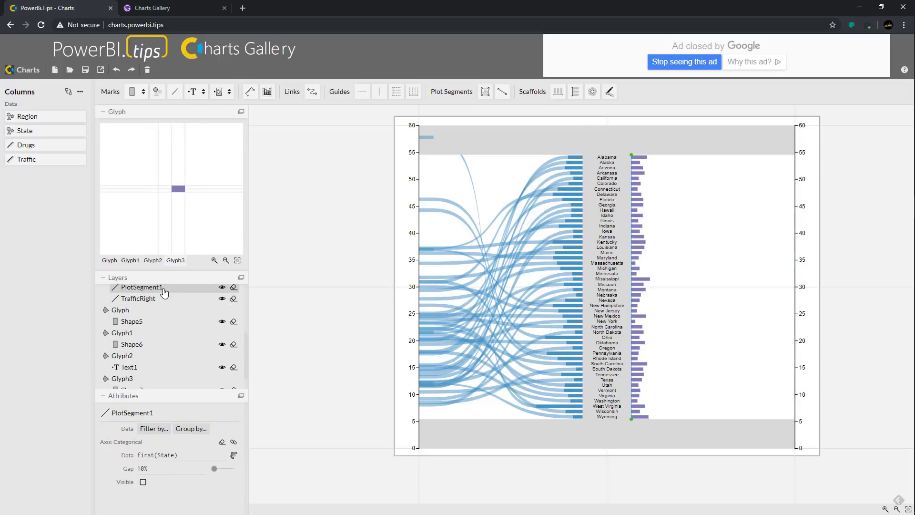
click(139, 411)
text(Traf)
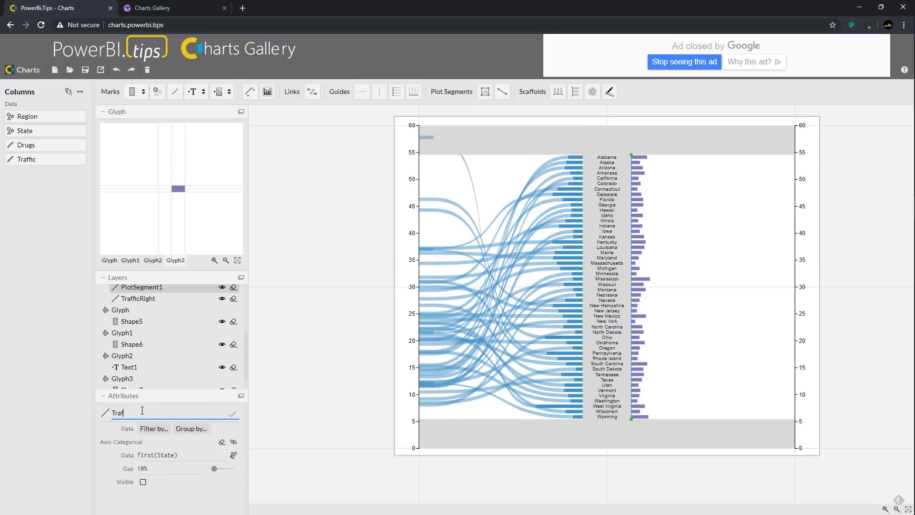
key(Return)
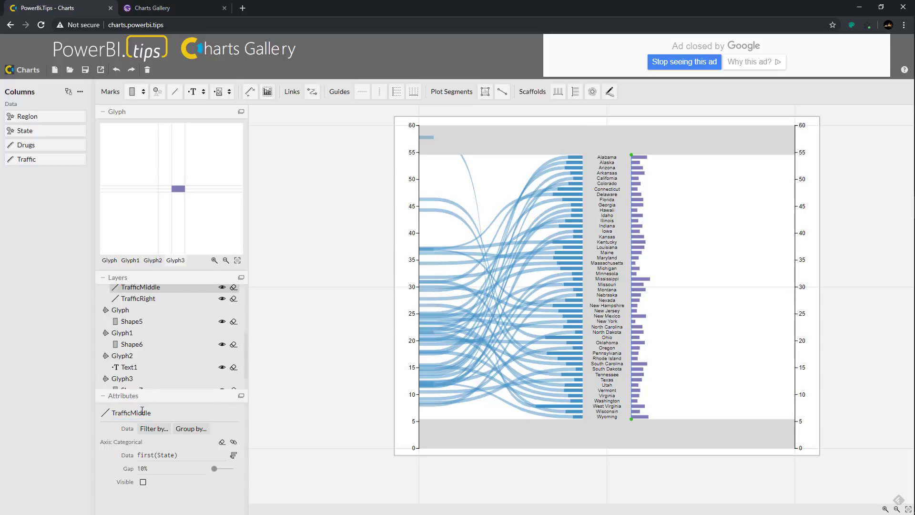
Add a rectangle mark to the left half of the TrafficRight glyph and set the glyph height to 7.
click(165, 301)
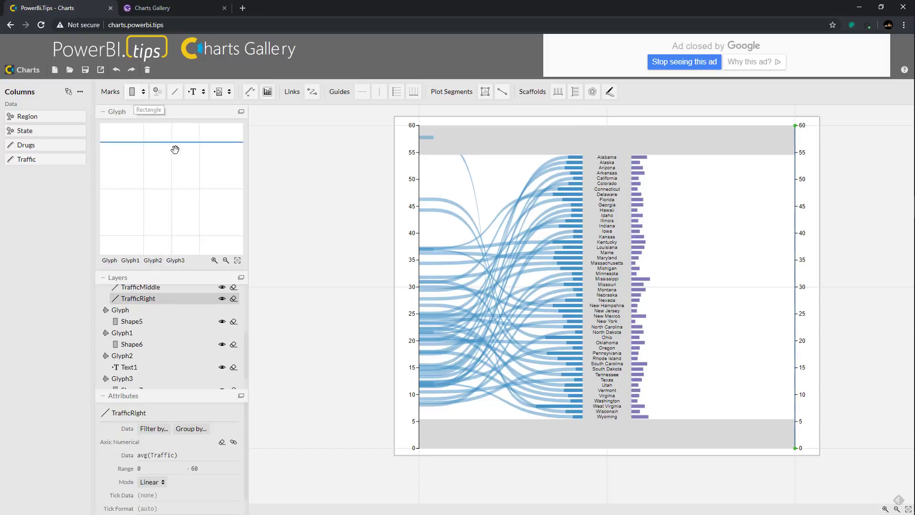
click(132, 92)
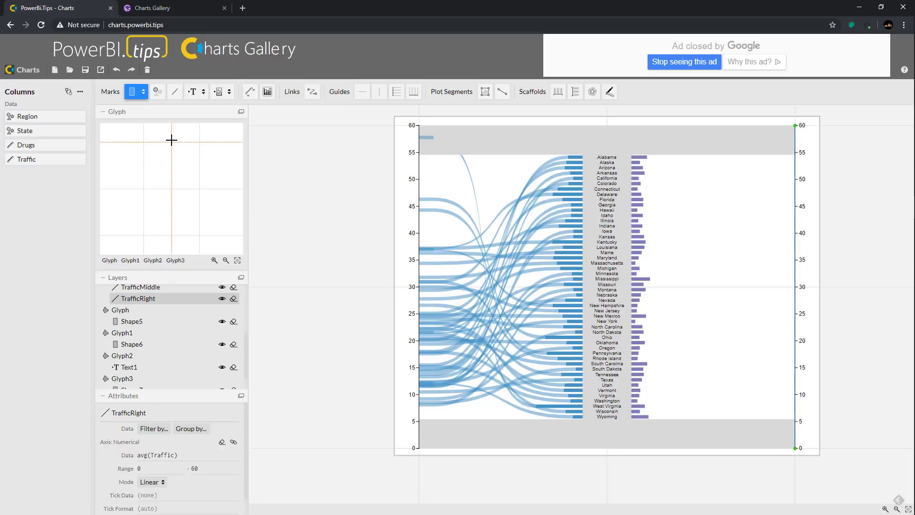
drag(171, 142, 144, 236)
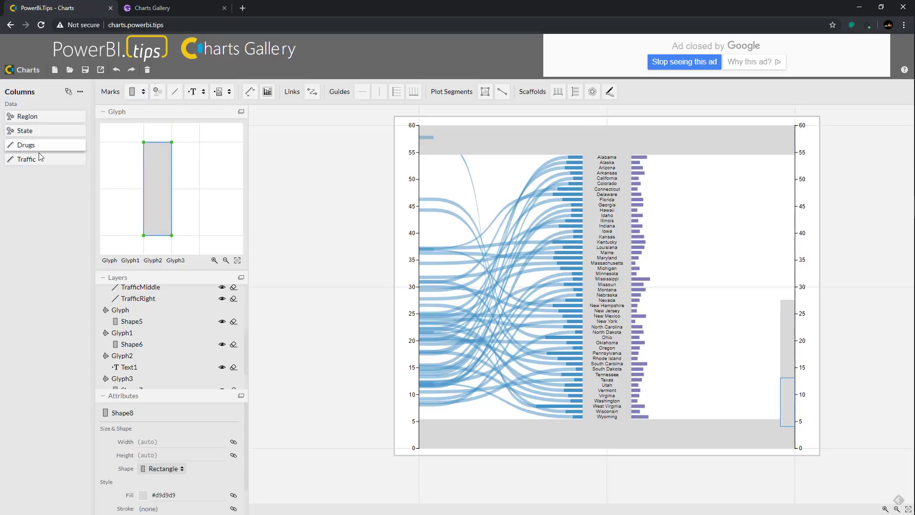
scroll(139, 368, down, 2)
click(139, 367)
click(155, 455)
key(Return)
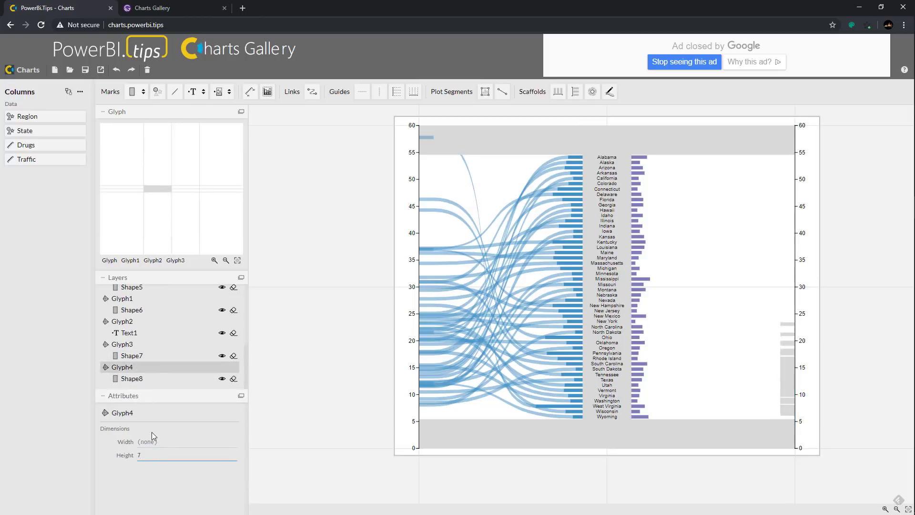
Fill the TrafficRight glyph's rectangle with purple #807dba and set its opacity to 0.5.
click(144, 380)
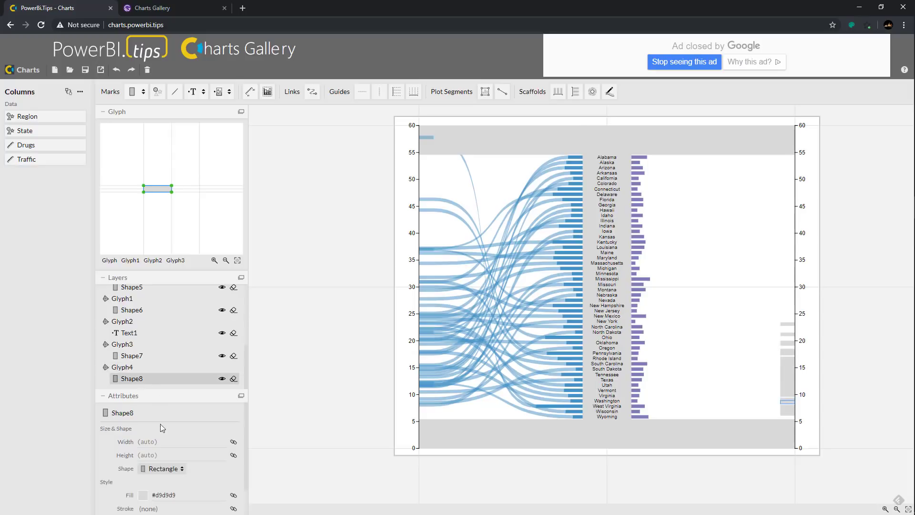
click(143, 494)
click(263, 414)
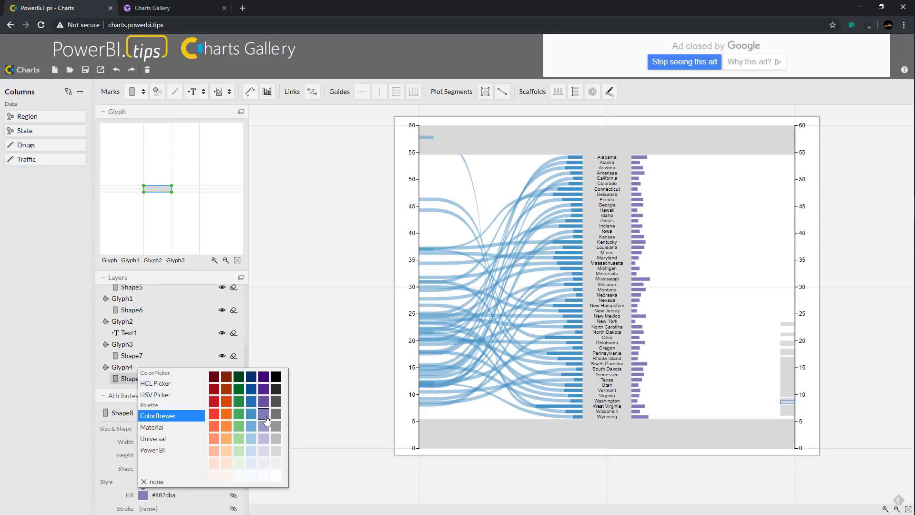
click(67, 453)
scroll(141, 467, down, 1)
text(0.5)
key(Return)
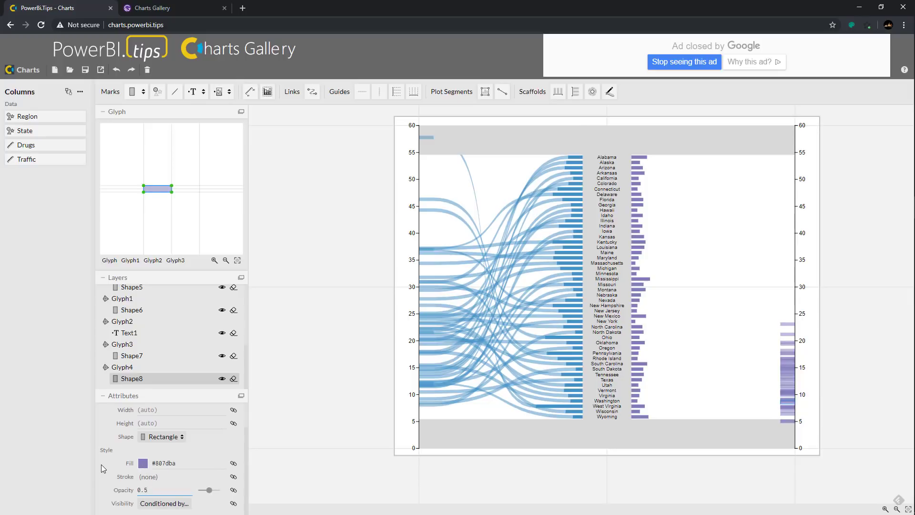
click(322, 375)
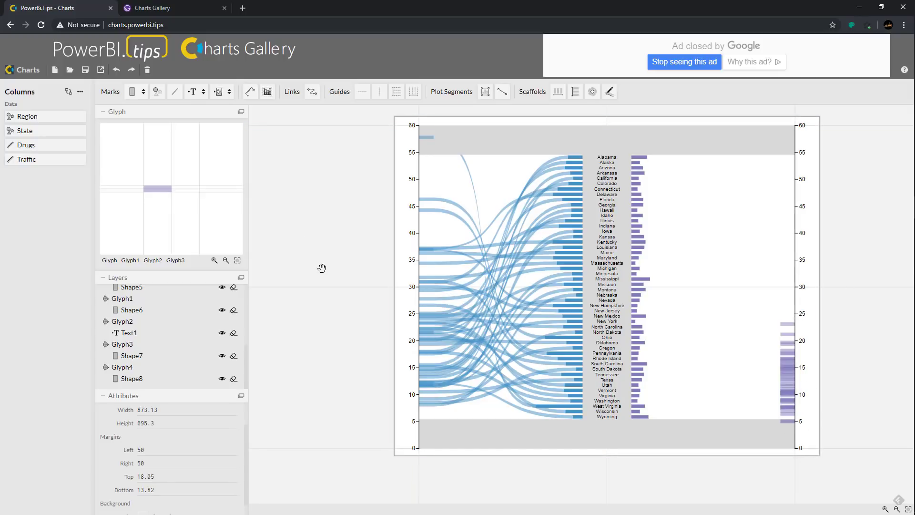
Create band links between the TrafficMiddle and TrafficRight plot segments.
click(312, 91)
click(340, 205)
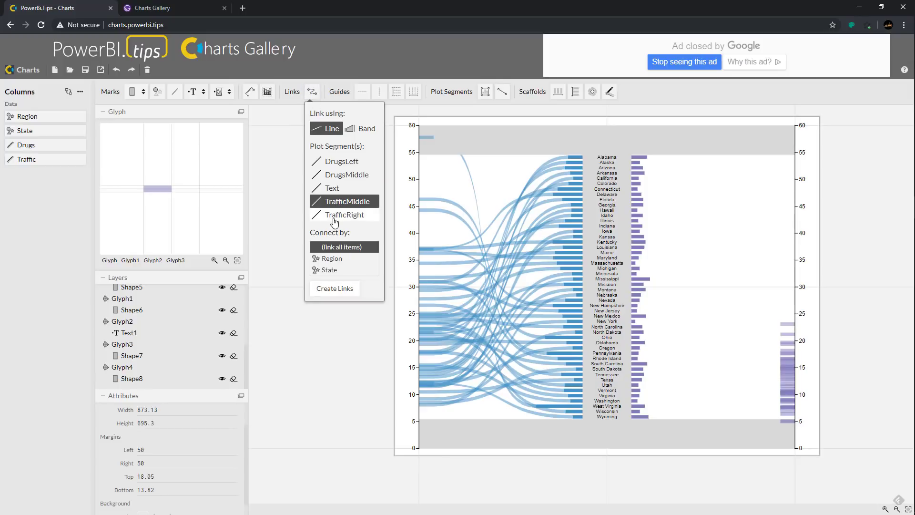
click(340, 217)
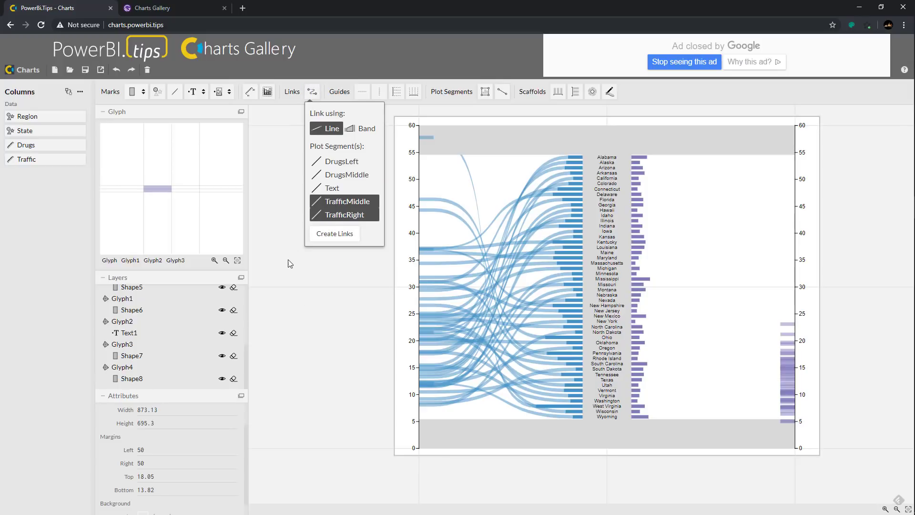
click(365, 128)
click(335, 234)
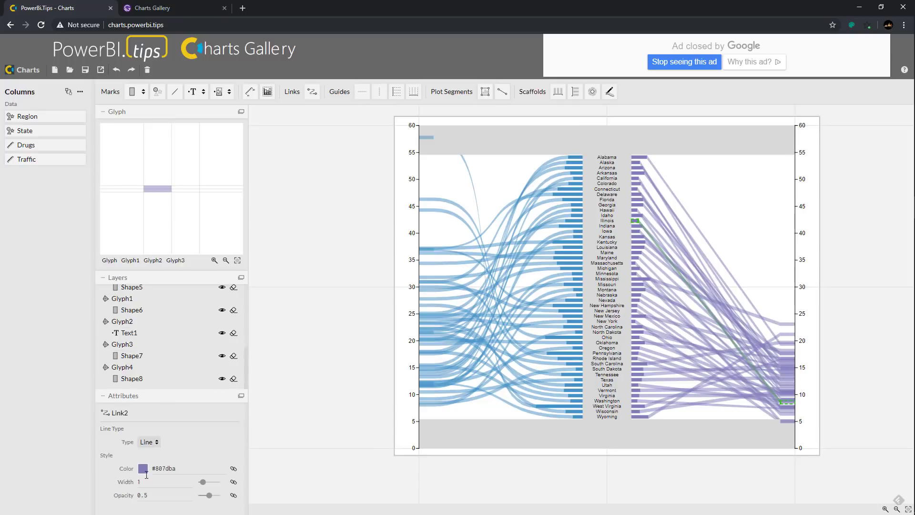
Change the traffic links' line type to Bezier with a curveness of 160.
click(149, 442)
click(152, 414)
click(138, 455)
text(160)
key(Return)
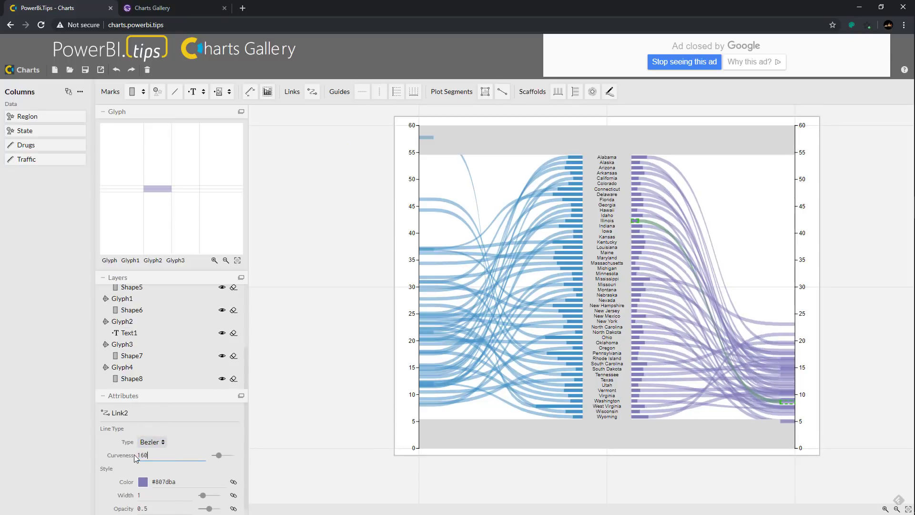
click(308, 371)
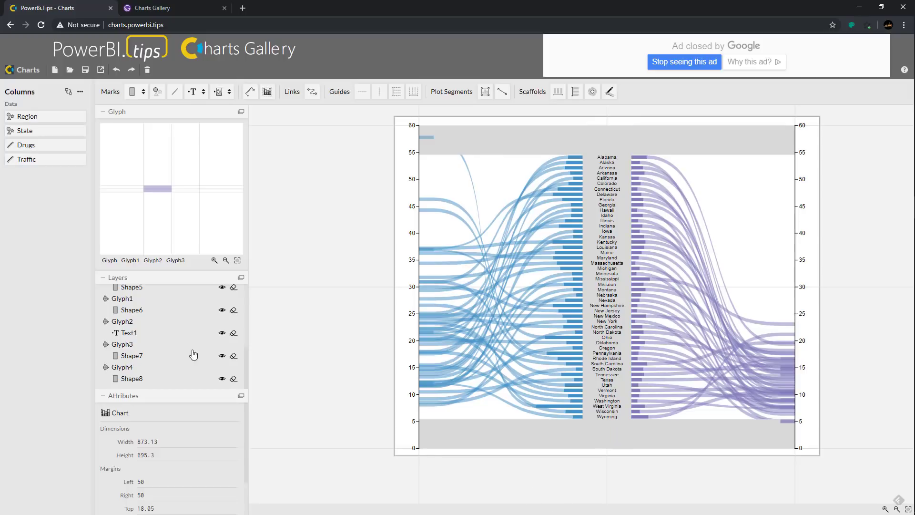
Hide the four grey background rectangles, Shape1 through Shape4.
scroll(149, 319, up, 5)
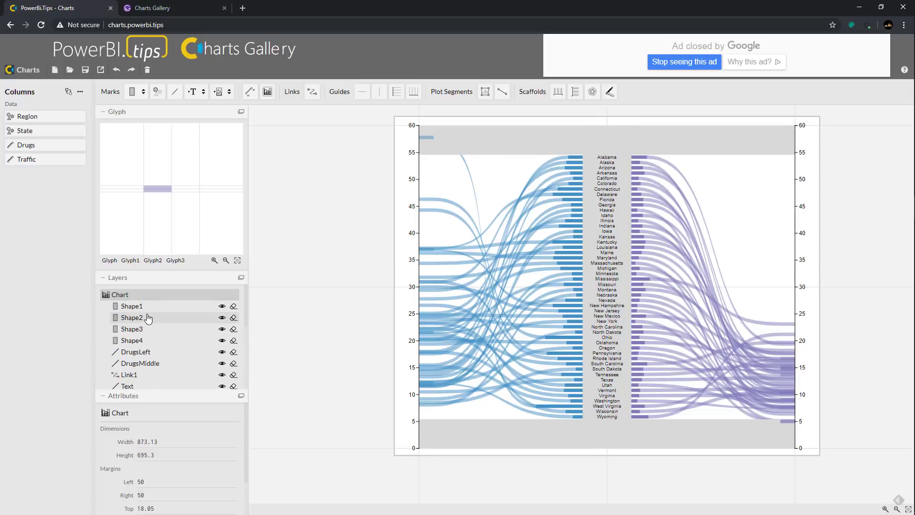
click(222, 306)
click(223, 318)
click(222, 329)
click(222, 341)
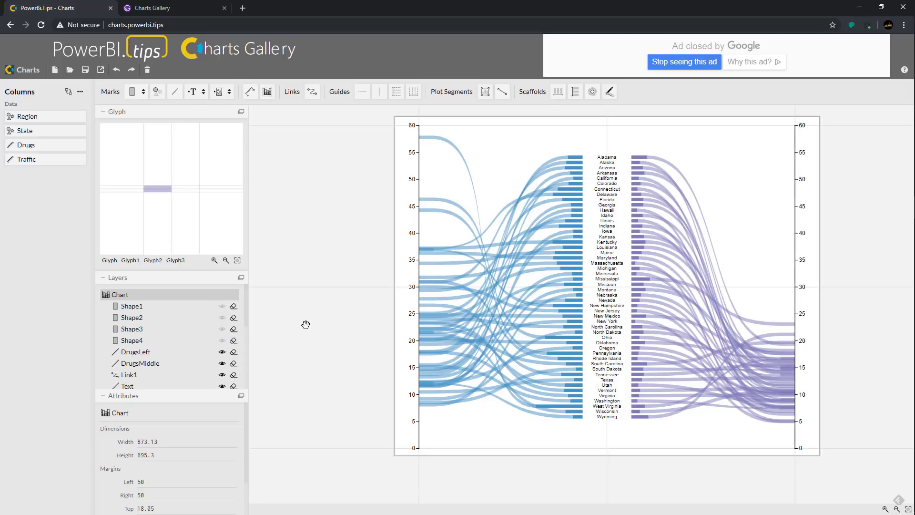
Start a Power BI Custom Visual export and turn off the auto axis range for DrugsLeft and TrafficRight.
click(101, 71)
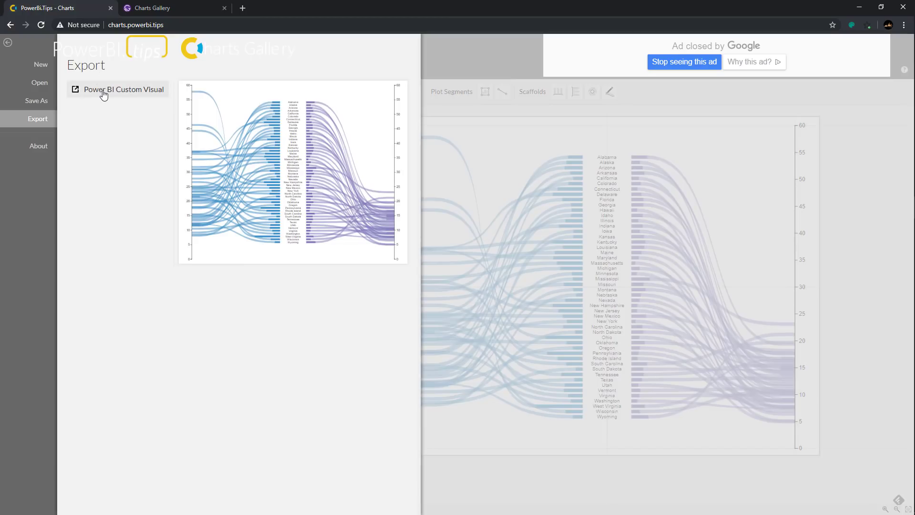
click(104, 95)
scroll(160, 252, down, 3)
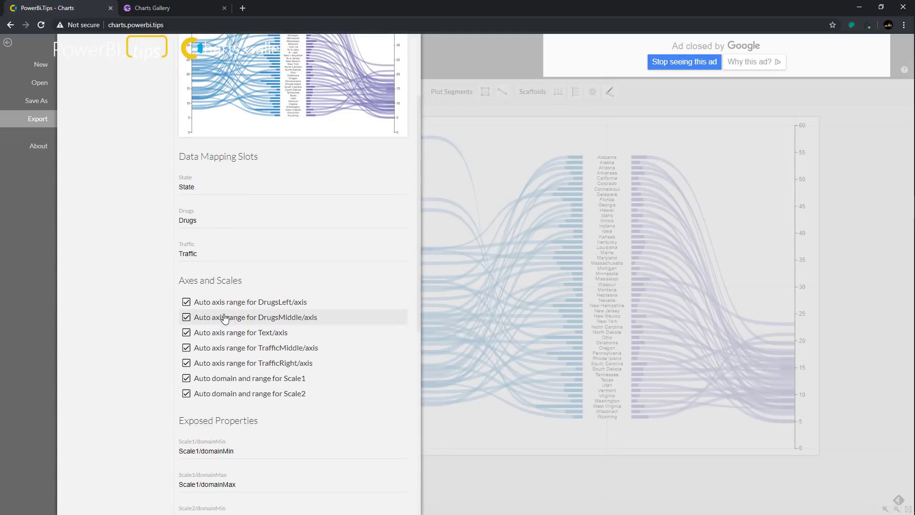
scroll(219, 317, down, 1)
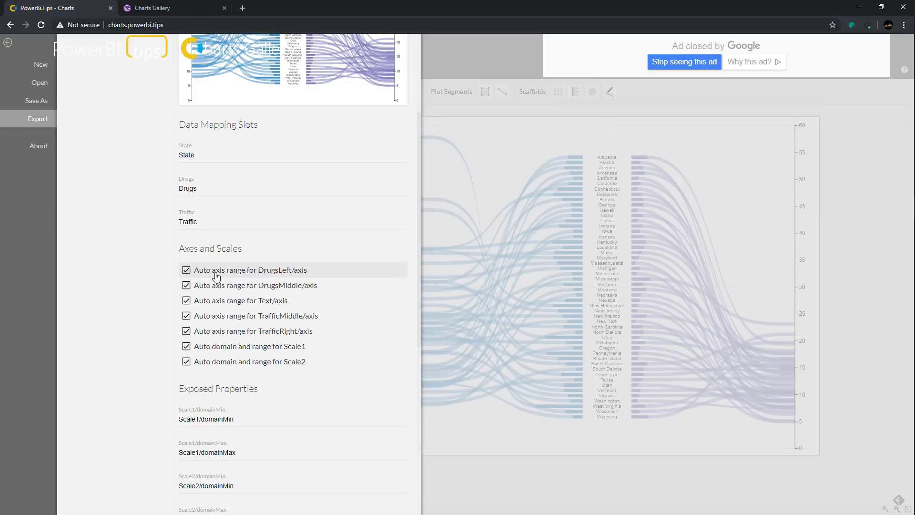
click(186, 270)
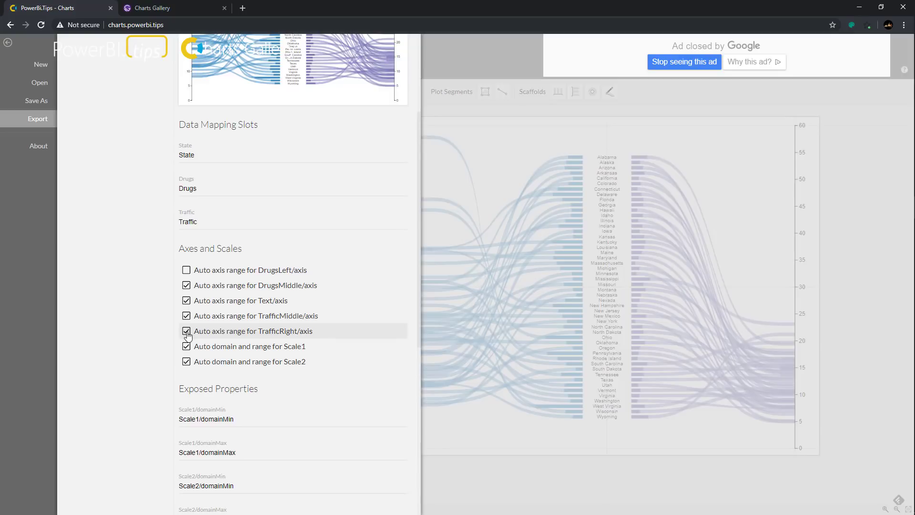
click(186, 331)
Export the chart as a Power BI custom visual named MyVisual and return to the chart editor.
scroll(272, 389, down, 7)
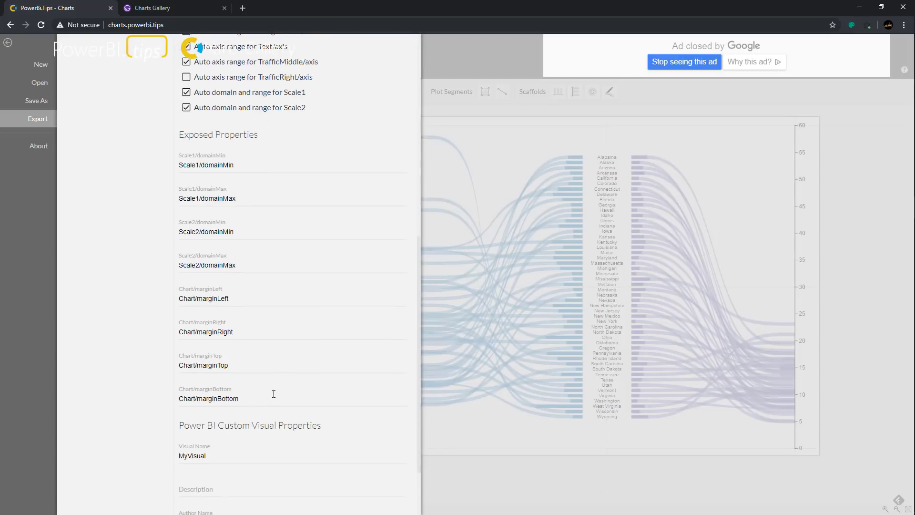
click(366, 495)
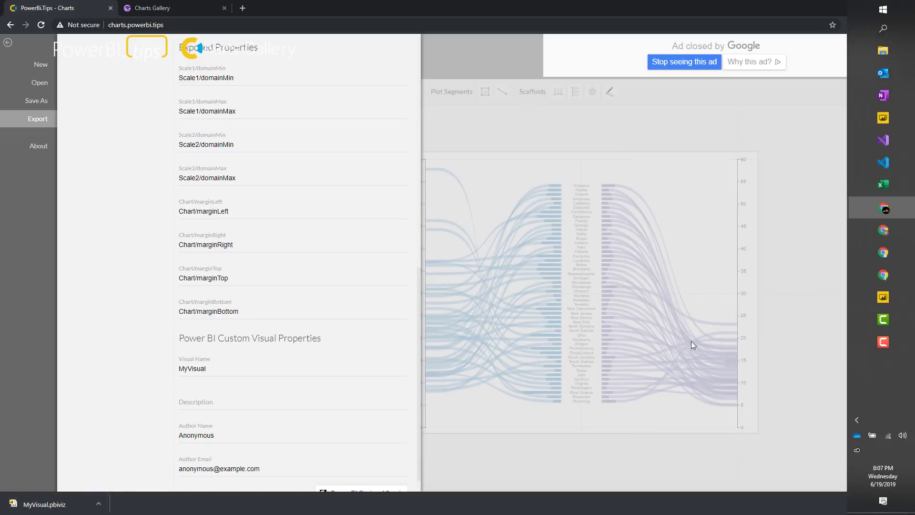
click(797, 245)
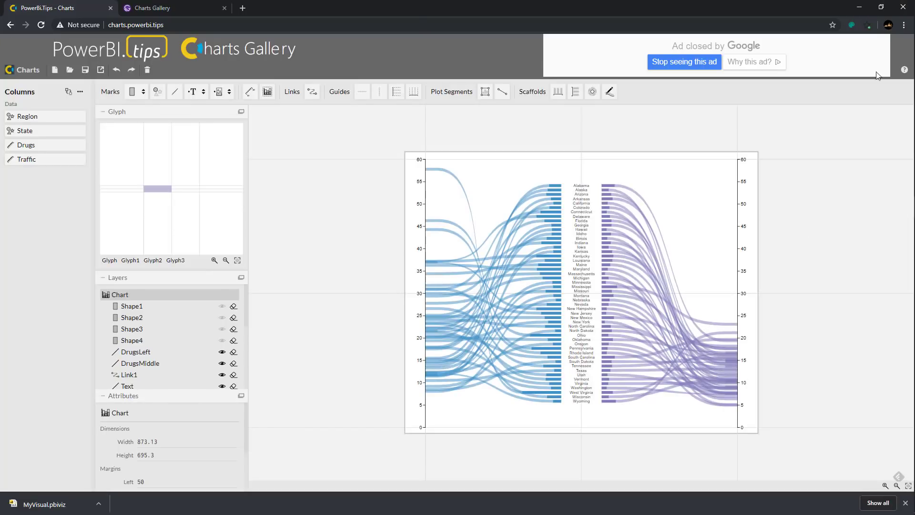
Switch to the BRK3023 report in Power BI Desktop and import the custom visual file MyVisual.pbiviz.
click(862, 9)
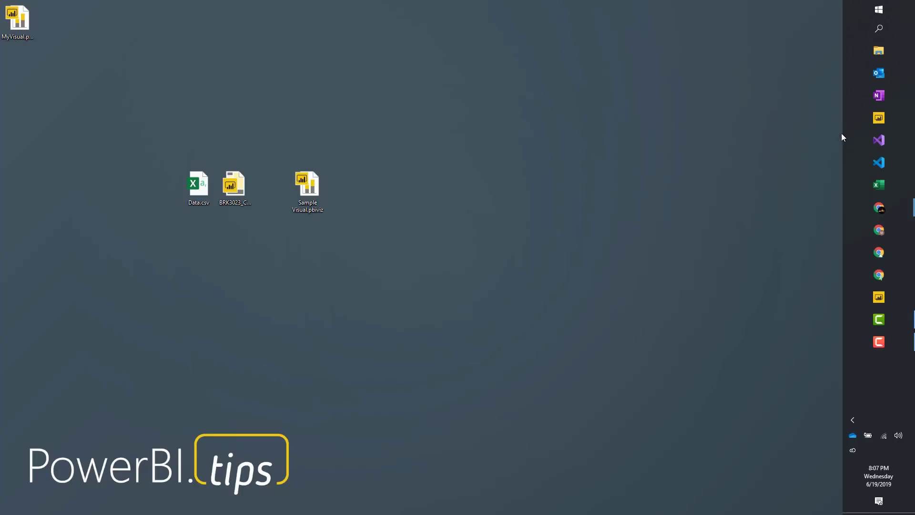
double_click(234, 185)
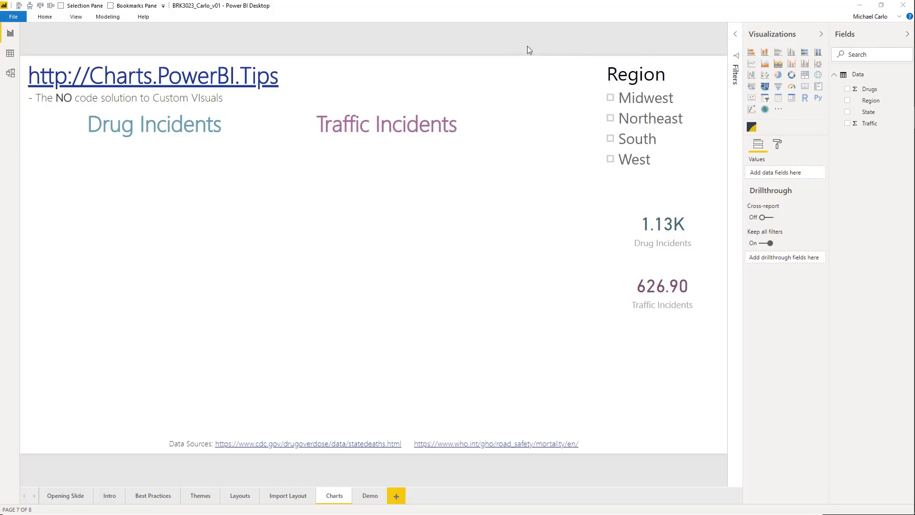
click(779, 111)
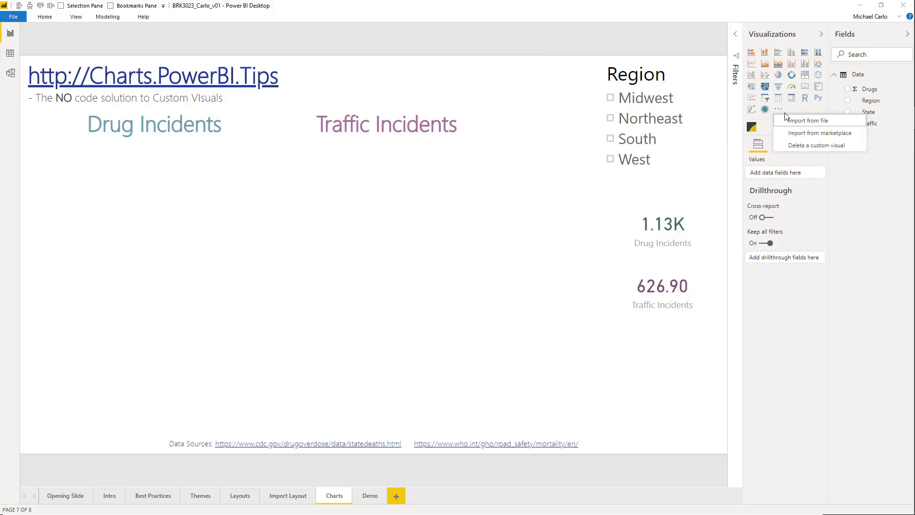
click(801, 121)
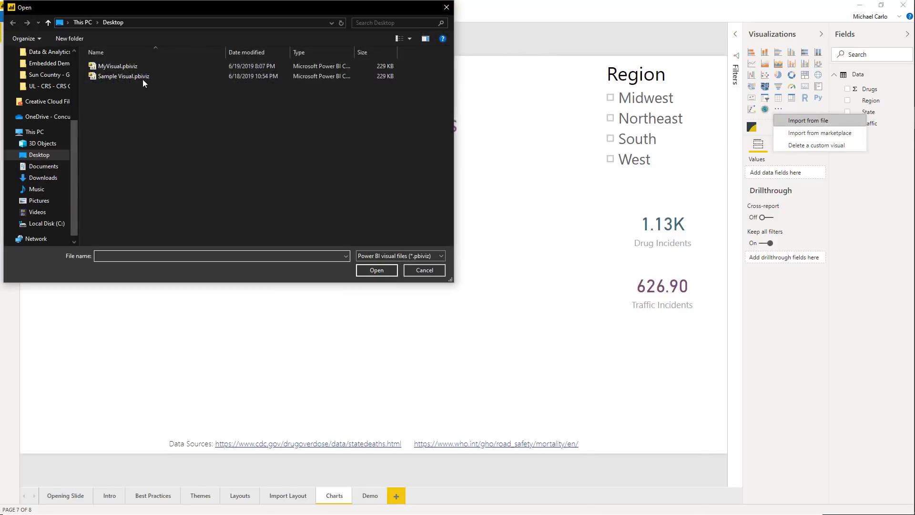
click(116, 68)
click(376, 271)
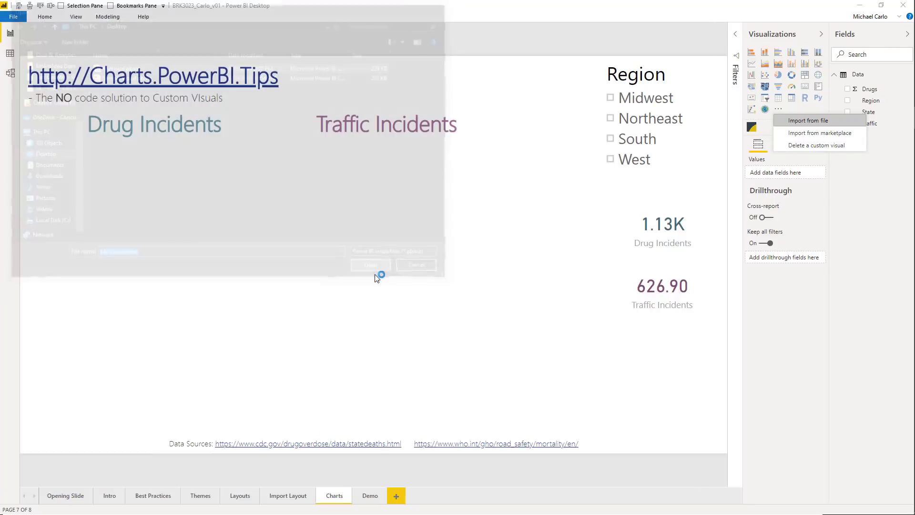
click(538, 277)
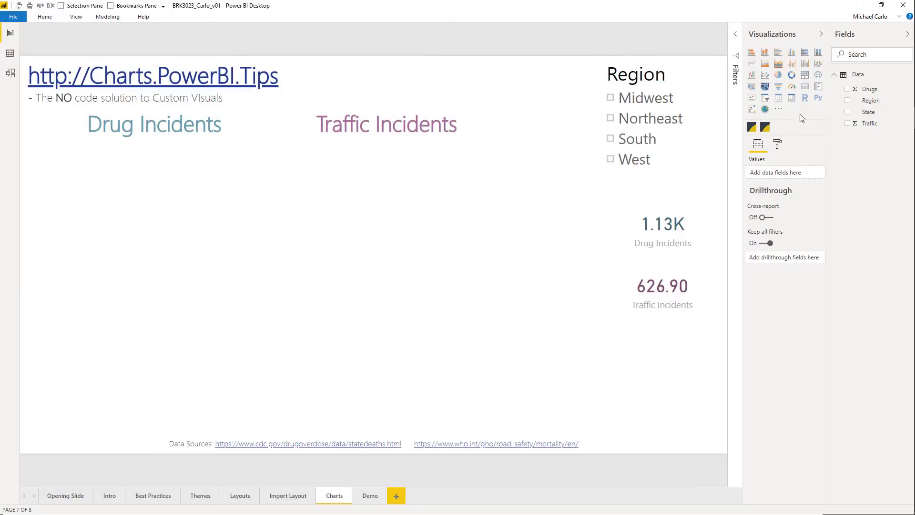
Add the newly imported custom visual to the Charts page and enlarge it to fill the area below the incident headings.
click(766, 128)
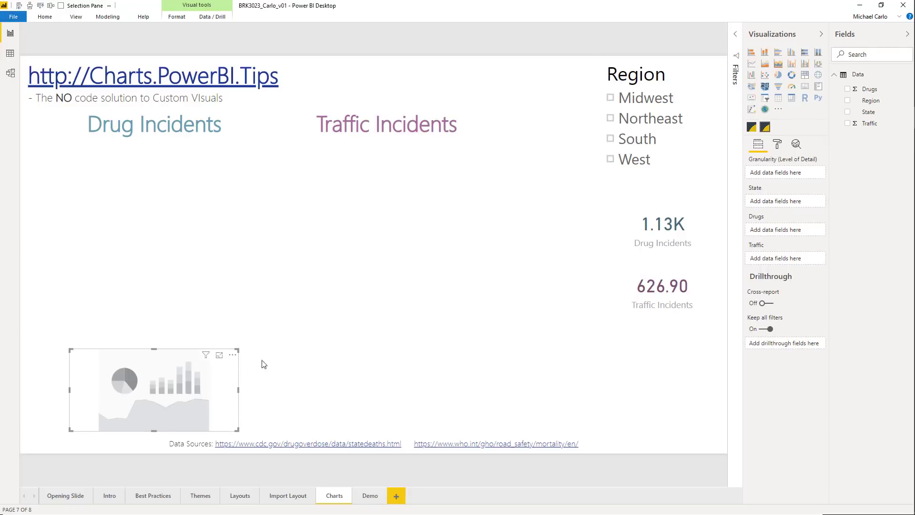
drag(237, 351, 542, 122)
drag(451, 224, 467, 227)
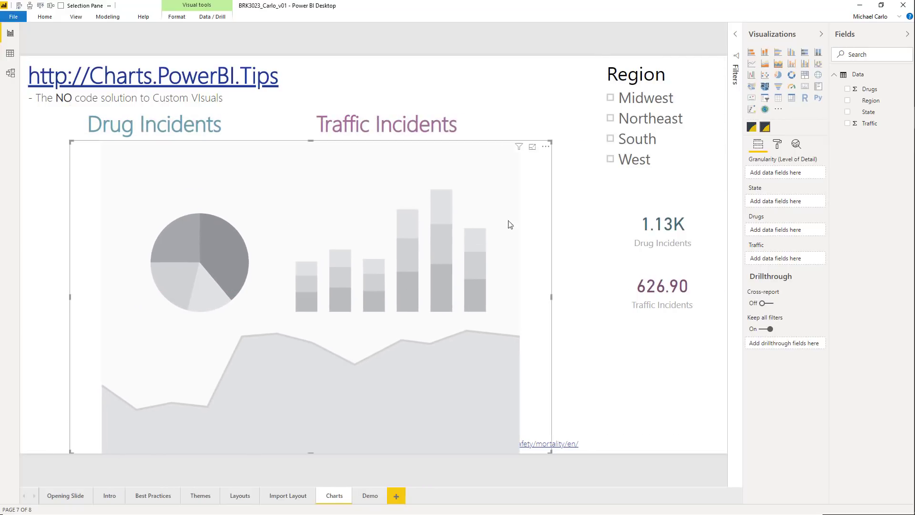
Assign State to the visual's Granularity and State fields, Drugs to Drugs, and Traffic to Traffic.
drag(874, 117, 791, 180)
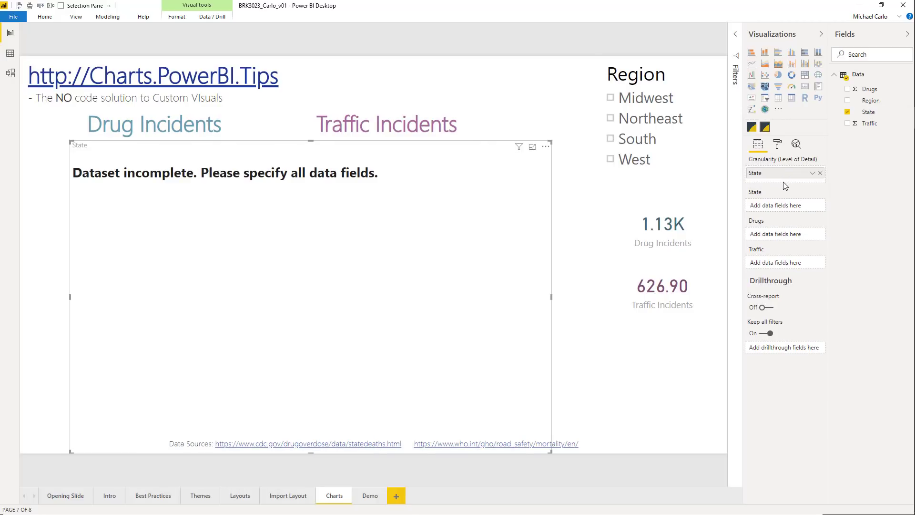
drag(869, 111, 786, 211)
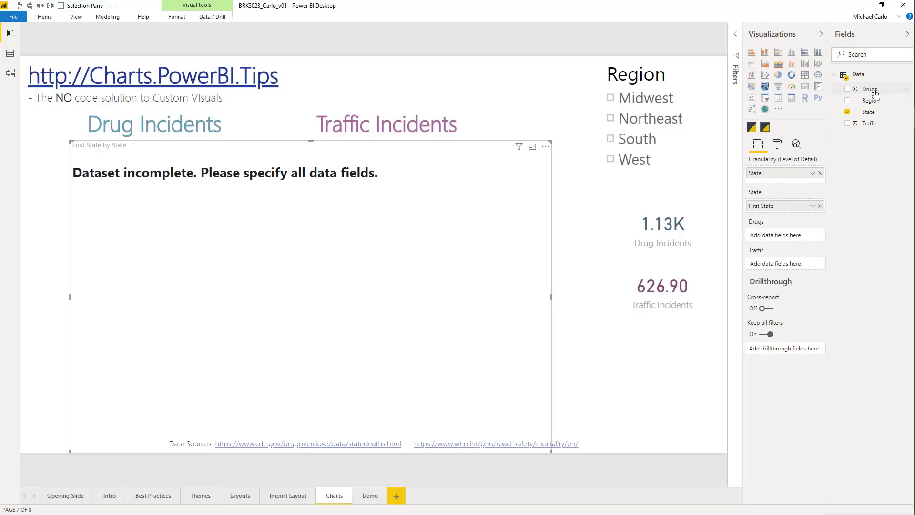
drag(877, 95, 799, 237)
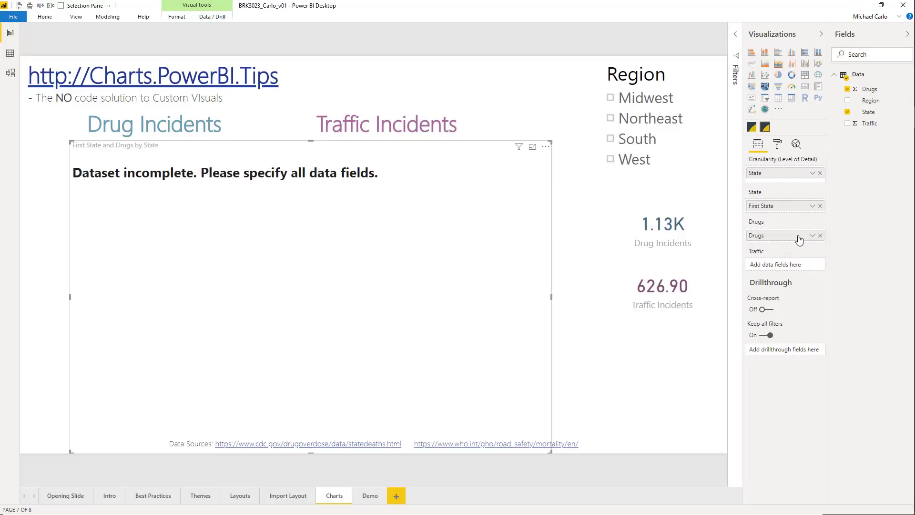
drag(870, 123, 789, 269)
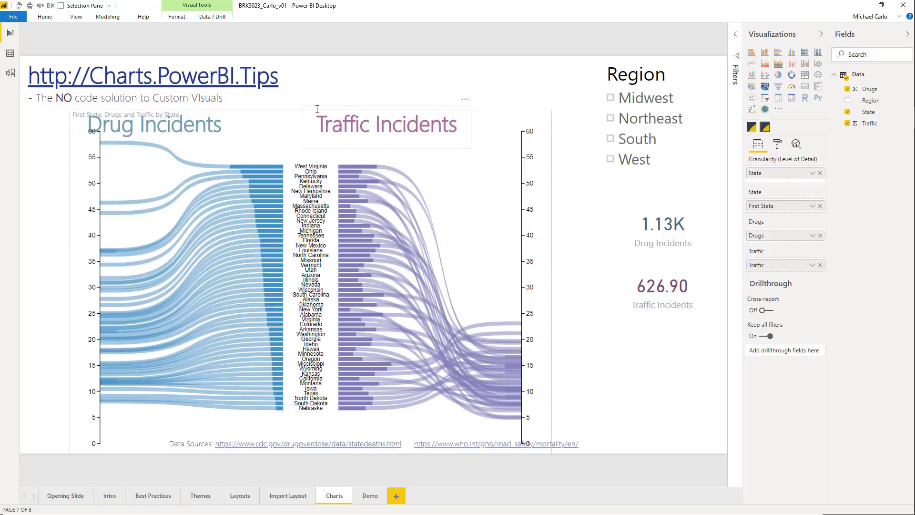
Move the custom visual left so it sits centred beneath the Drug Incidents and Traffic Incidents headings.
click(266, 122)
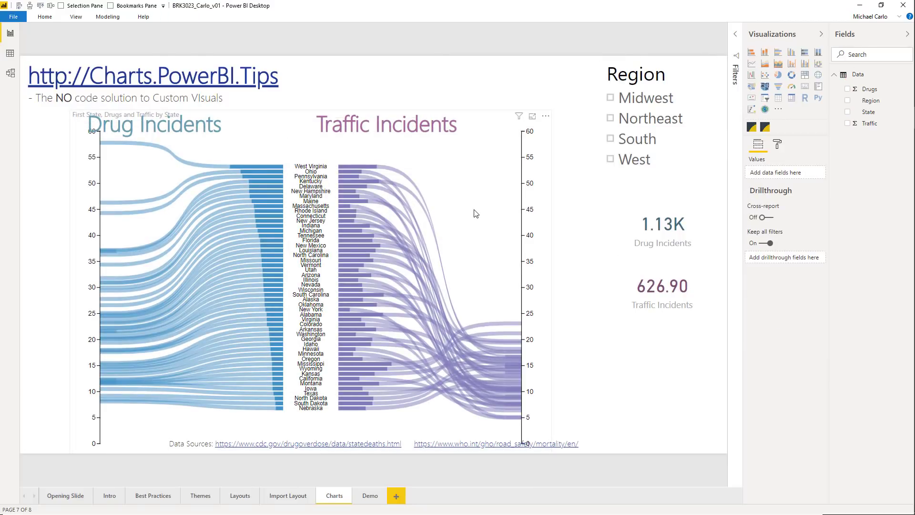
click(421, 167)
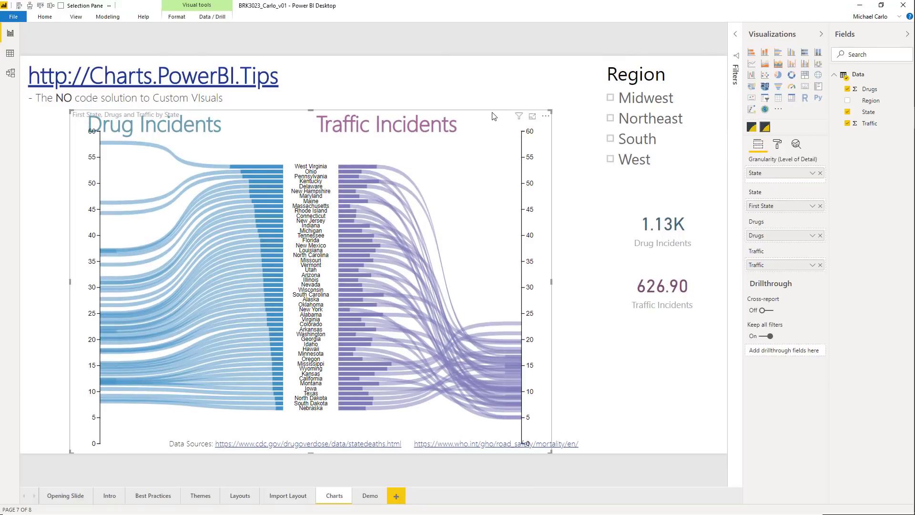
drag(468, 119, 458, 123)
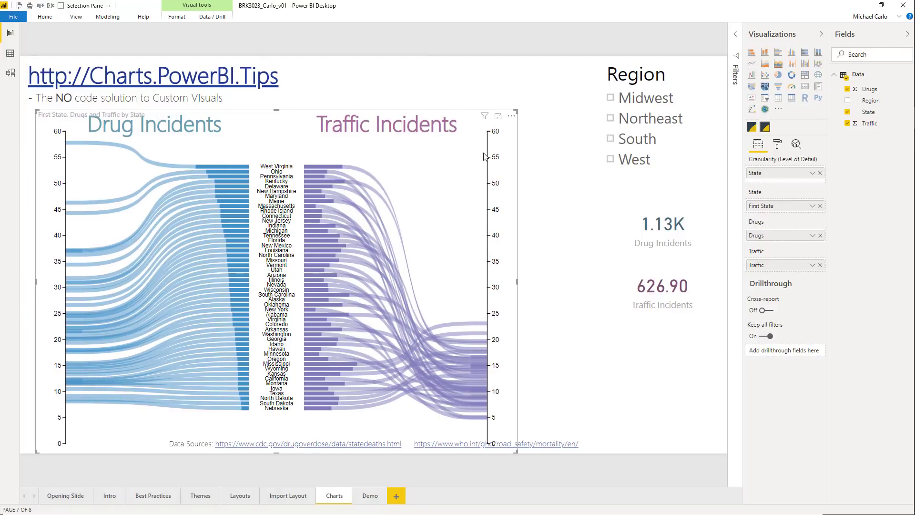
Test cross-filtering of the incident cards by selecting the West Virginia, Ohio and Pennsylvania traffic bars in turn.
click(319, 166)
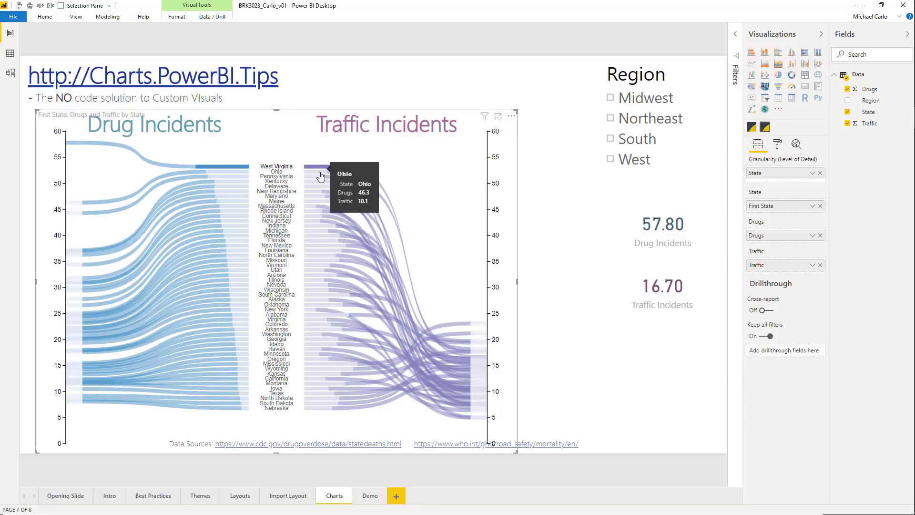
click(319, 172)
click(318, 176)
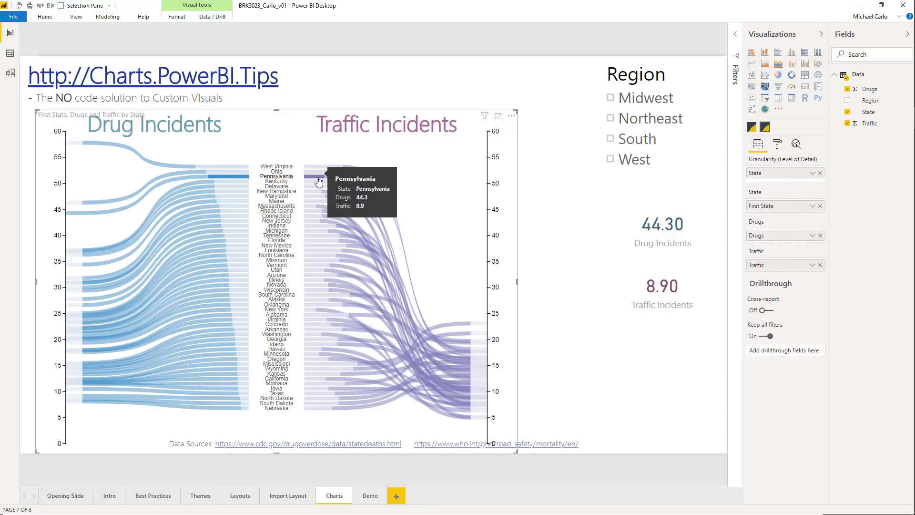
Filter the chart by the Midwest and Northeast regions in turn, and inspect Pennsylvania's traffic bar.
click(647, 104)
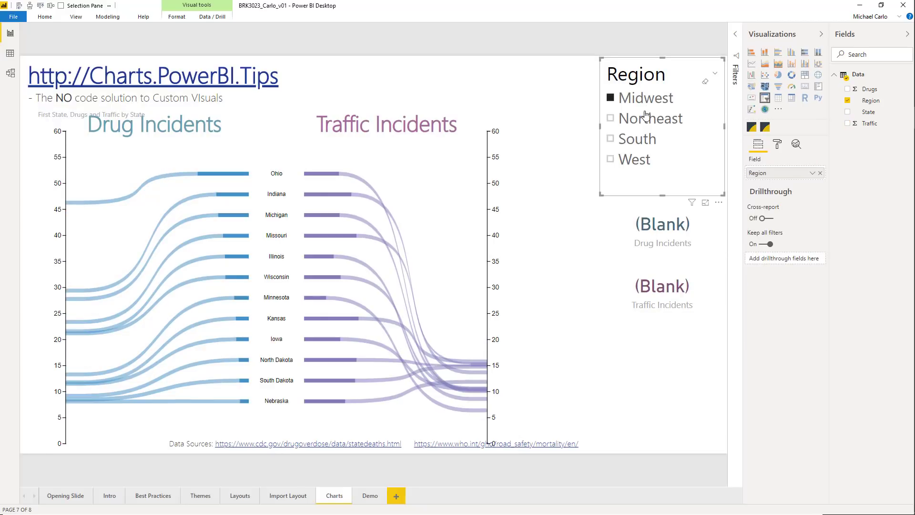
click(643, 121)
click(320, 178)
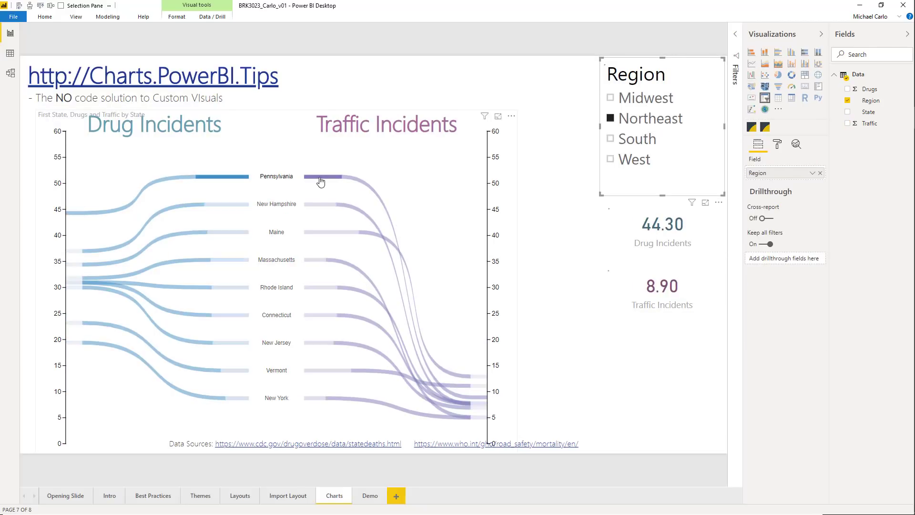
click(321, 181)
click(321, 182)
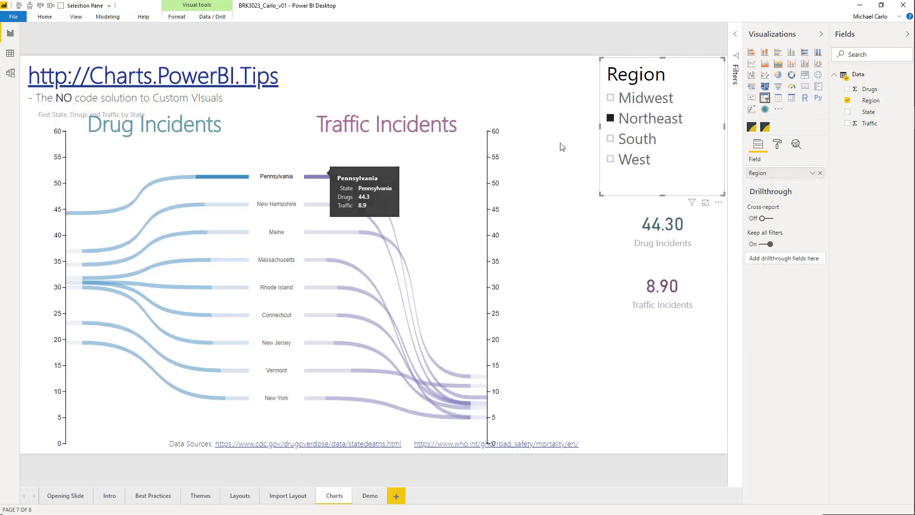
Step the Region filter through South, West, South, Northeast and Midwest, and clear it to show all states.
click(619, 141)
click(619, 159)
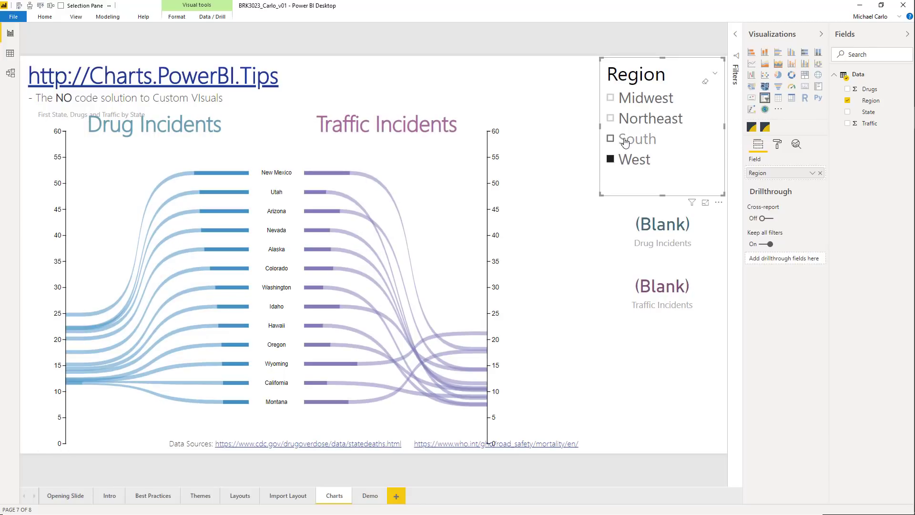
click(625, 142)
click(615, 118)
click(627, 99)
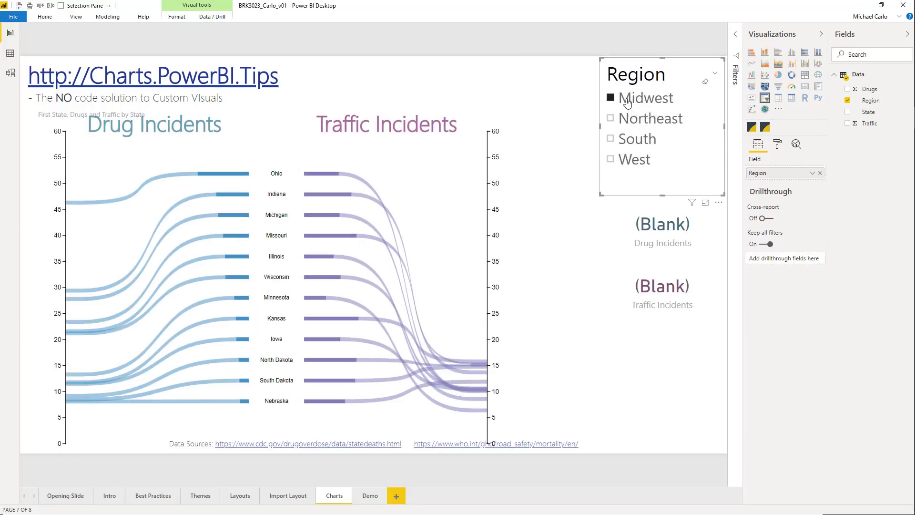
click(627, 101)
click(578, 166)
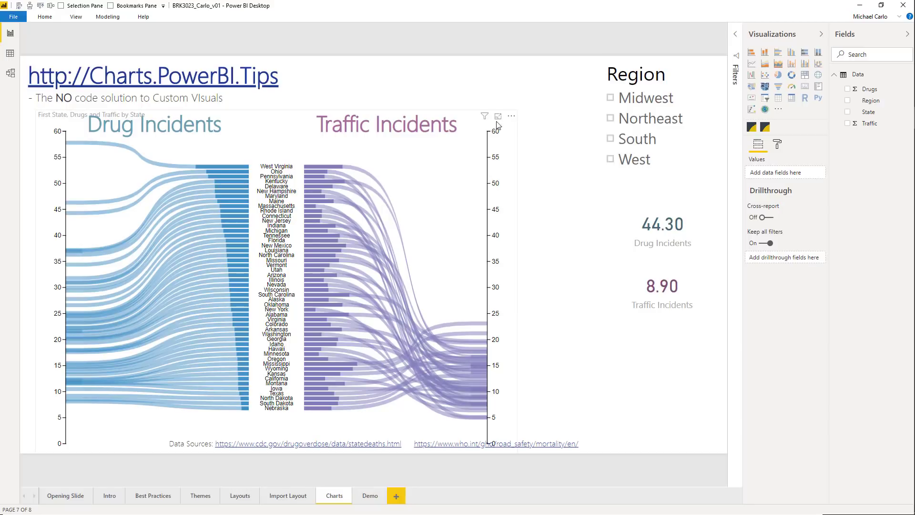
Sort the custom visual by State in ascending order.
click(514, 118)
mouse_move(539, 196)
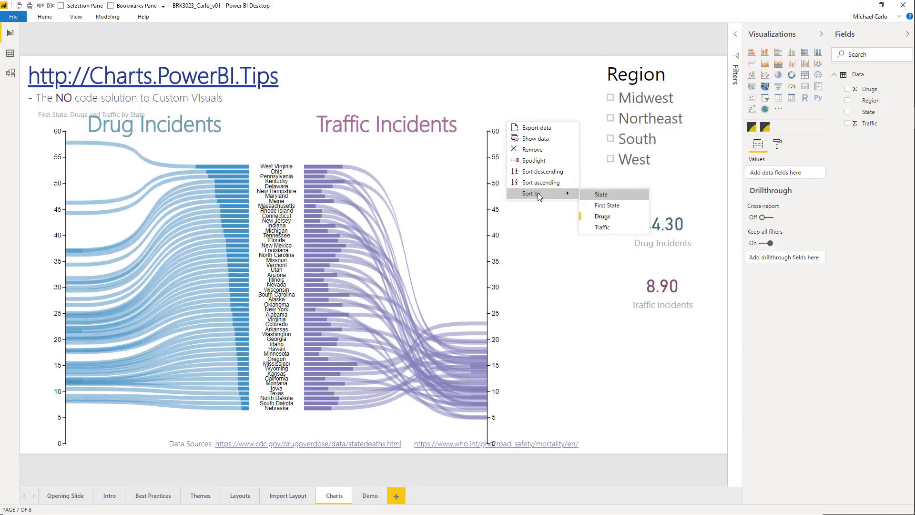
click(599, 196)
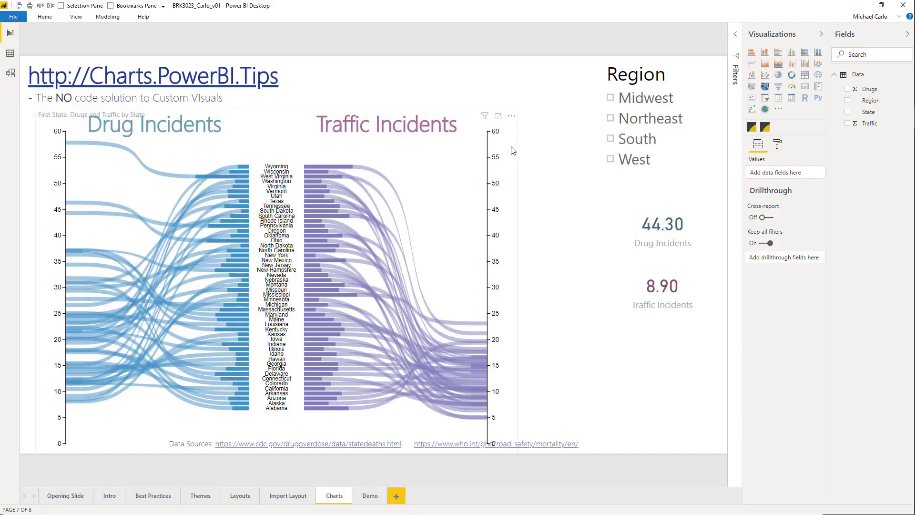
click(512, 118)
click(540, 184)
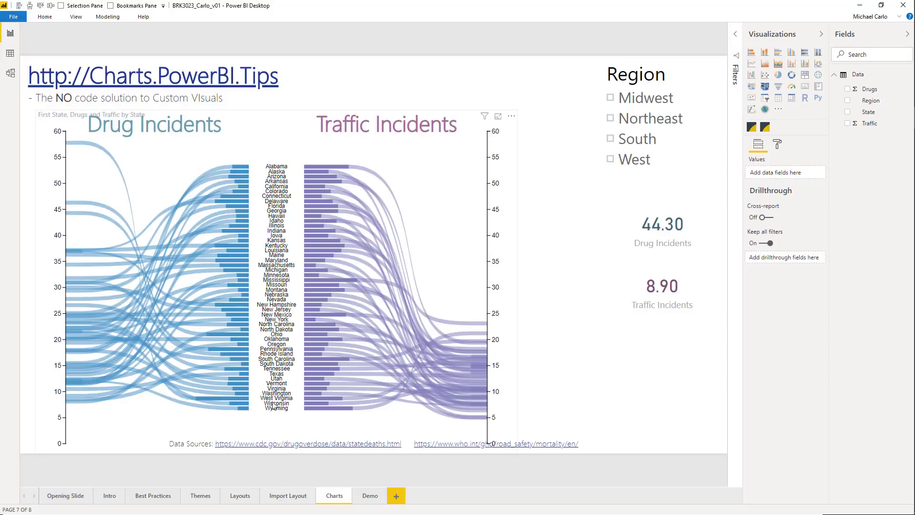